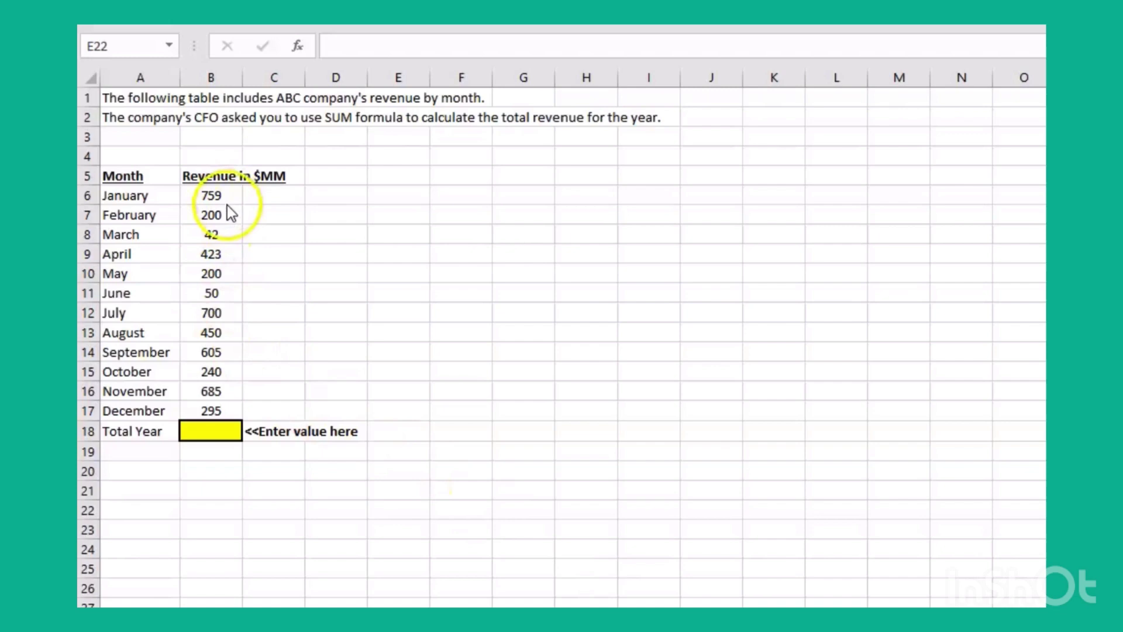
Enter =SUM(B6:B17) in Total Year cell B18 to total the year's revenue, 4649.
left_click(211, 433)
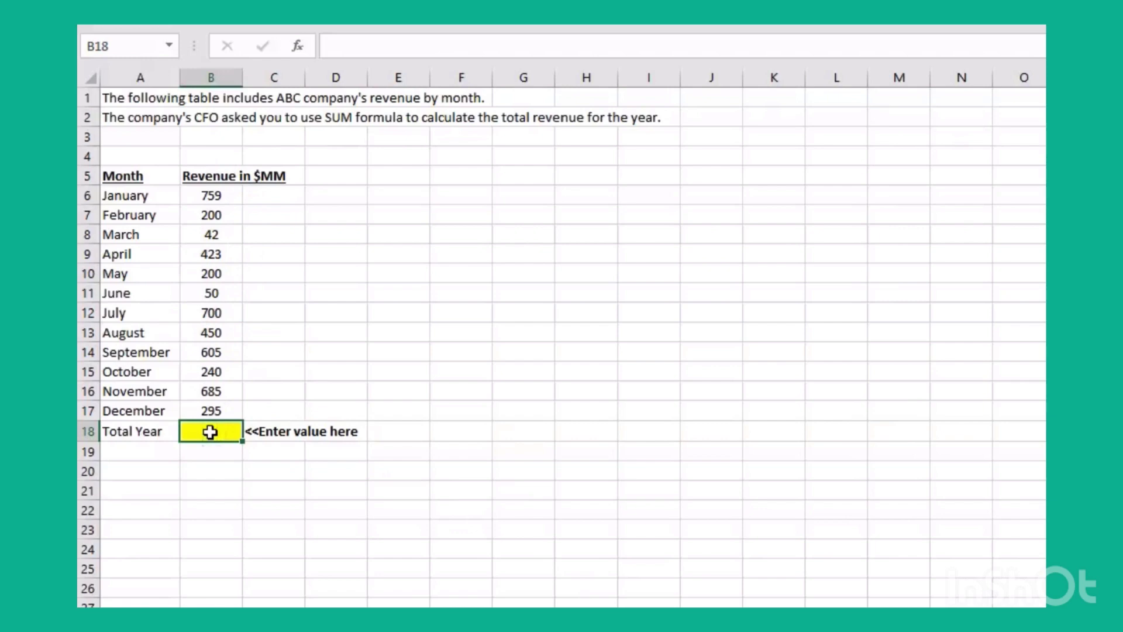
type("=")
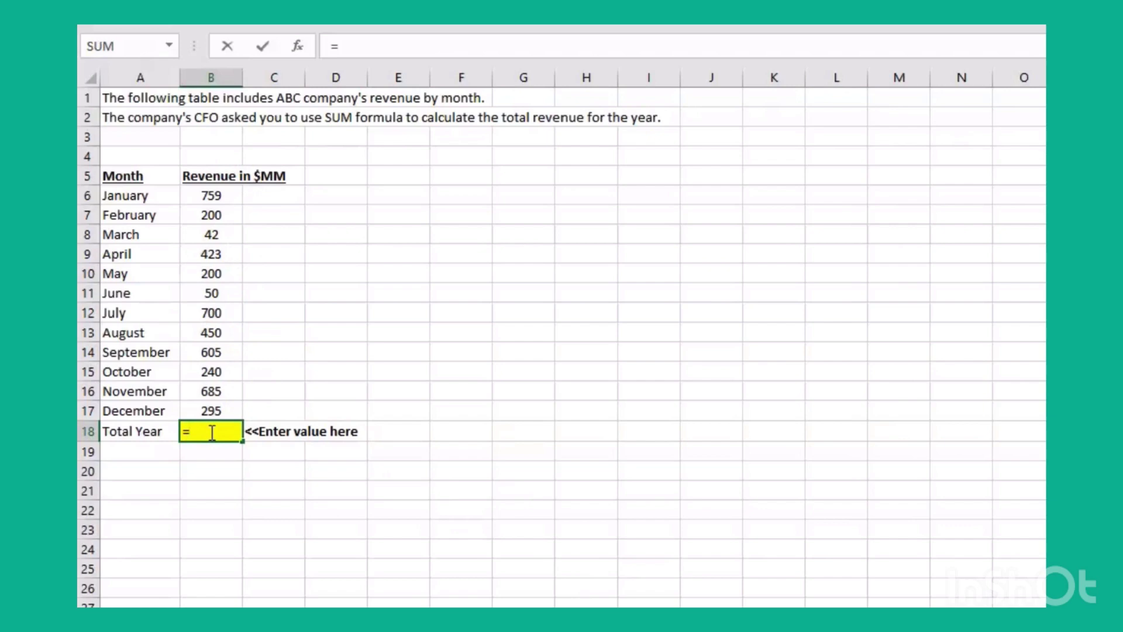
type("S")
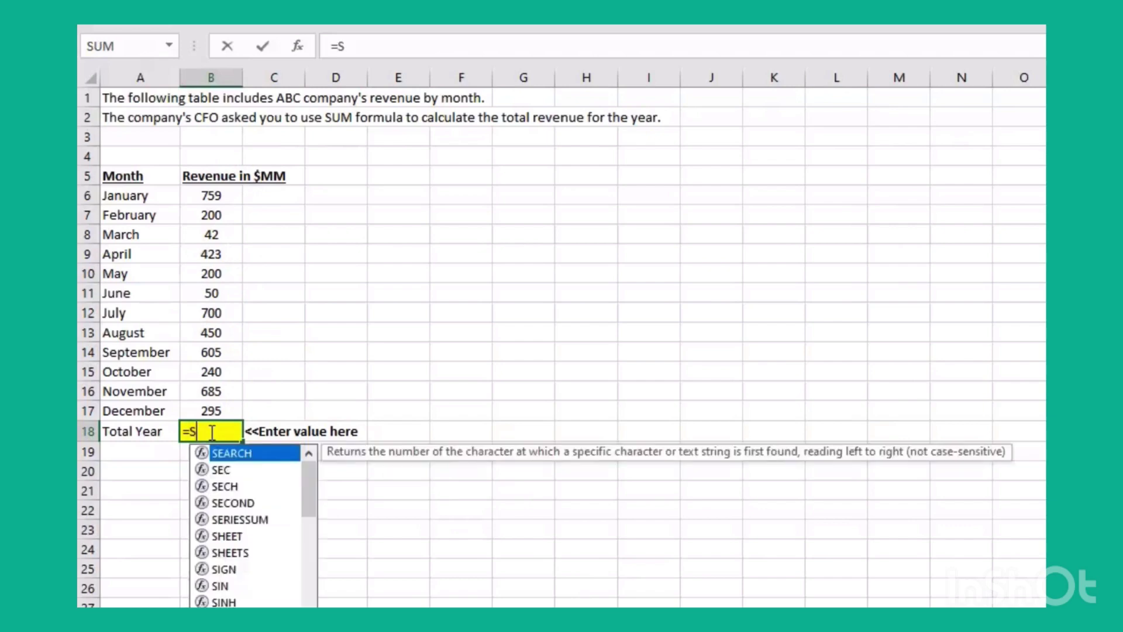
type("U")
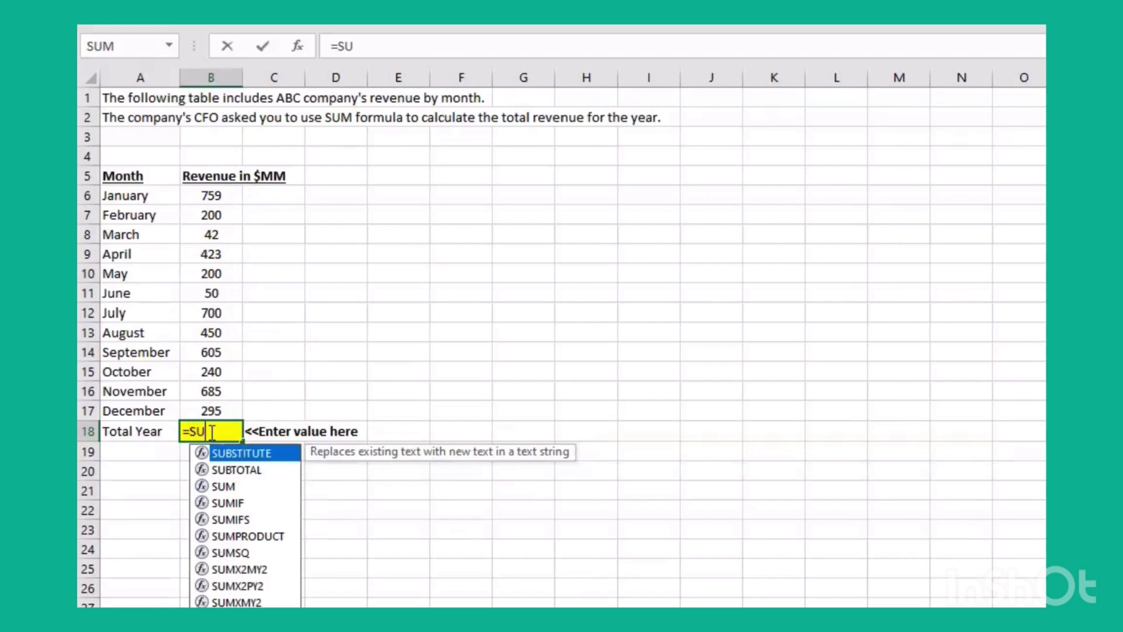
left_click(229, 494)
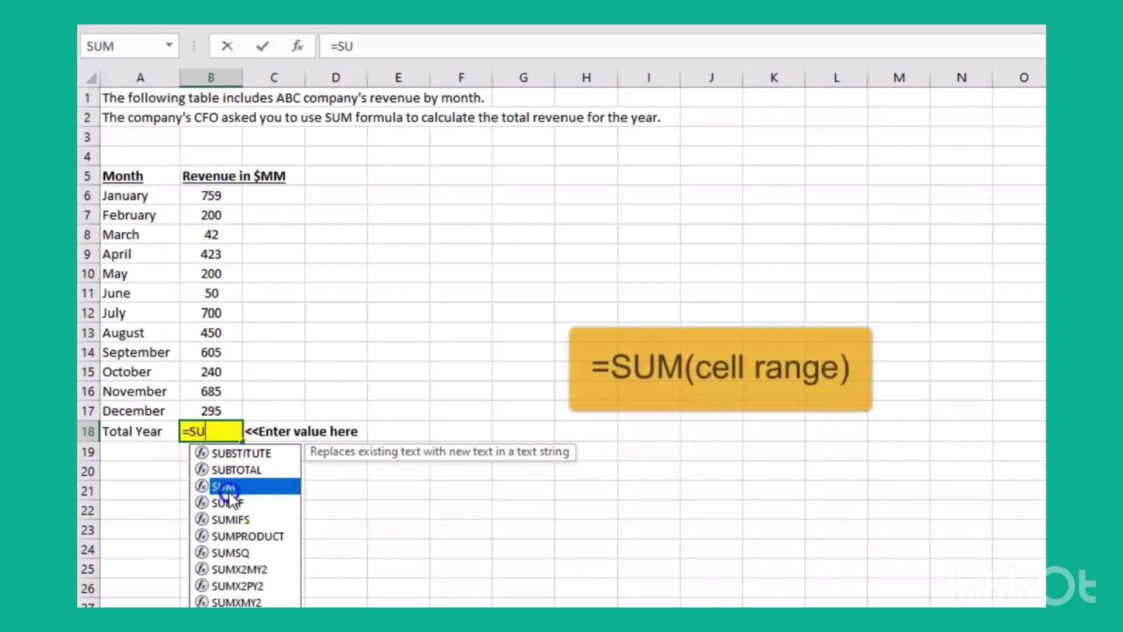
double_click(229, 488)
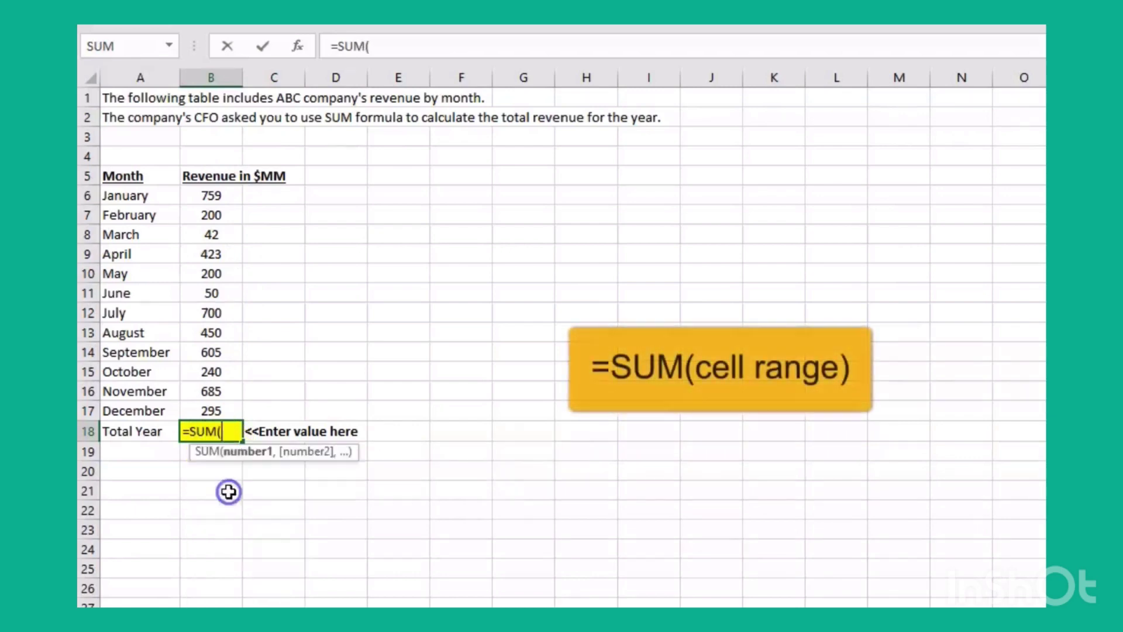
left_click(233, 198)
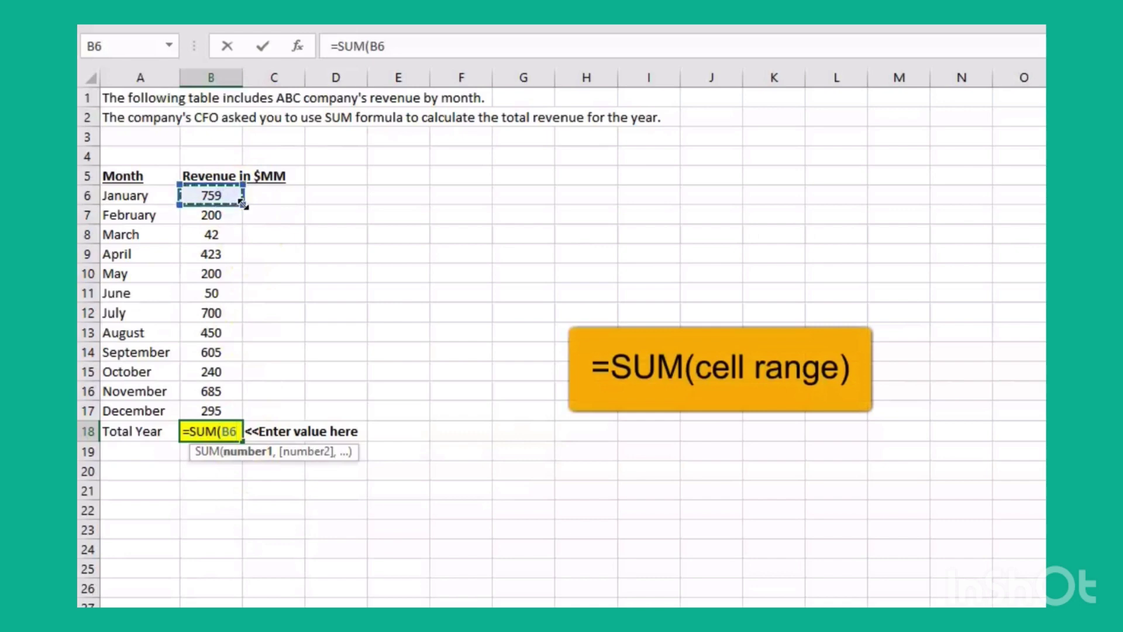
left_click_drag(242, 203, 244, 420)
type(")")
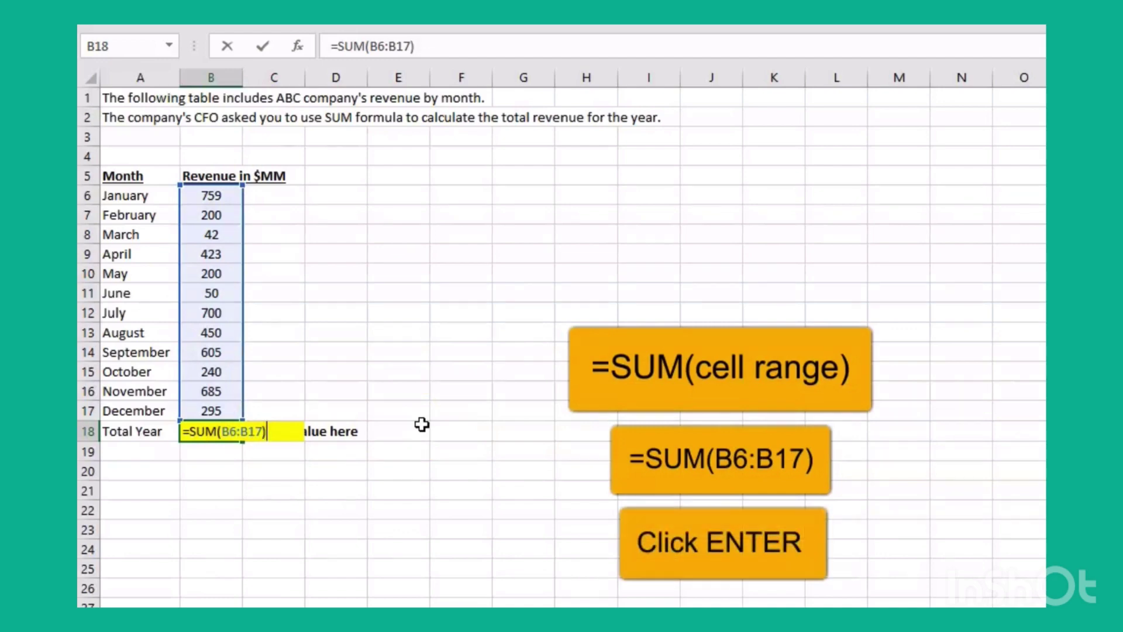
key("Return")
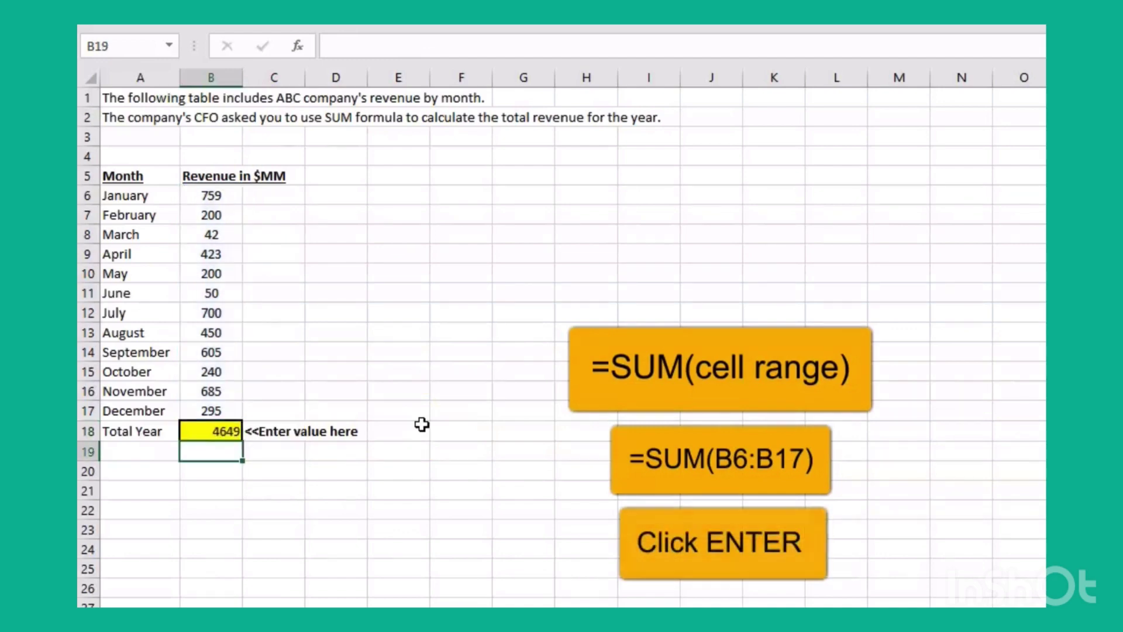
Enter =AVERAGE(D3:D5) in D15, giving a Light Weight average of 58.
left_click(211, 433)
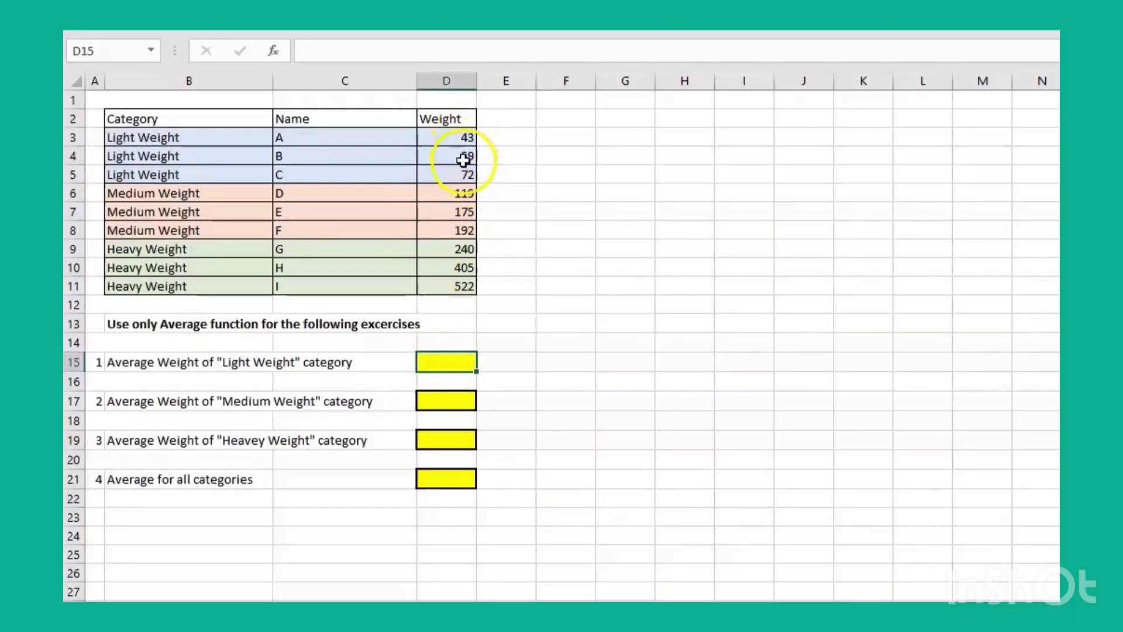
left_click(446, 358)
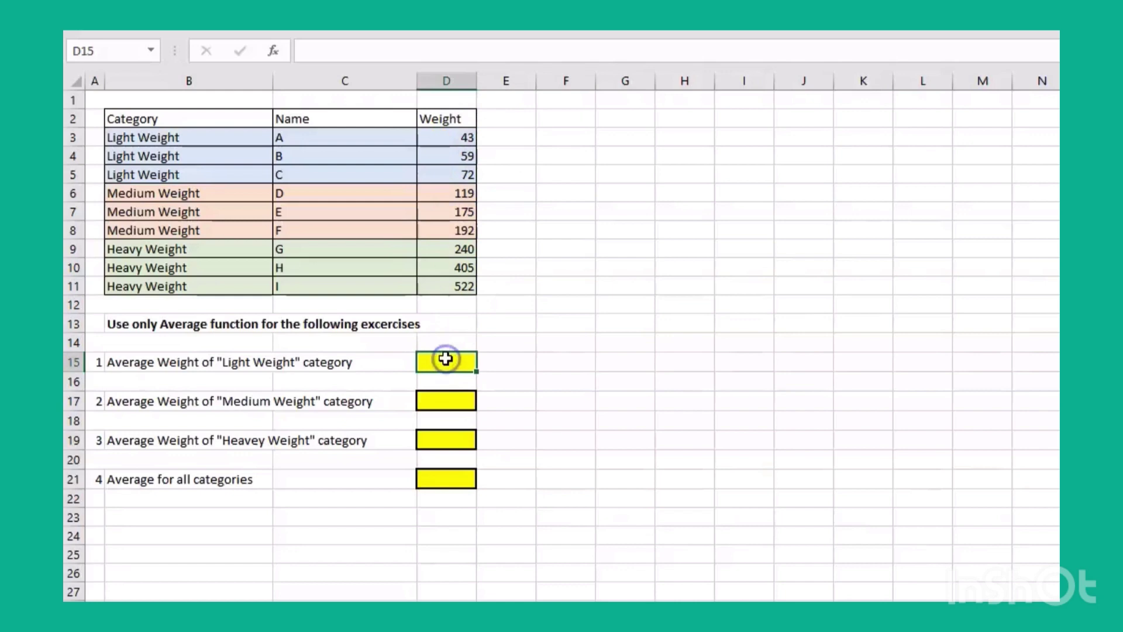
type("=")
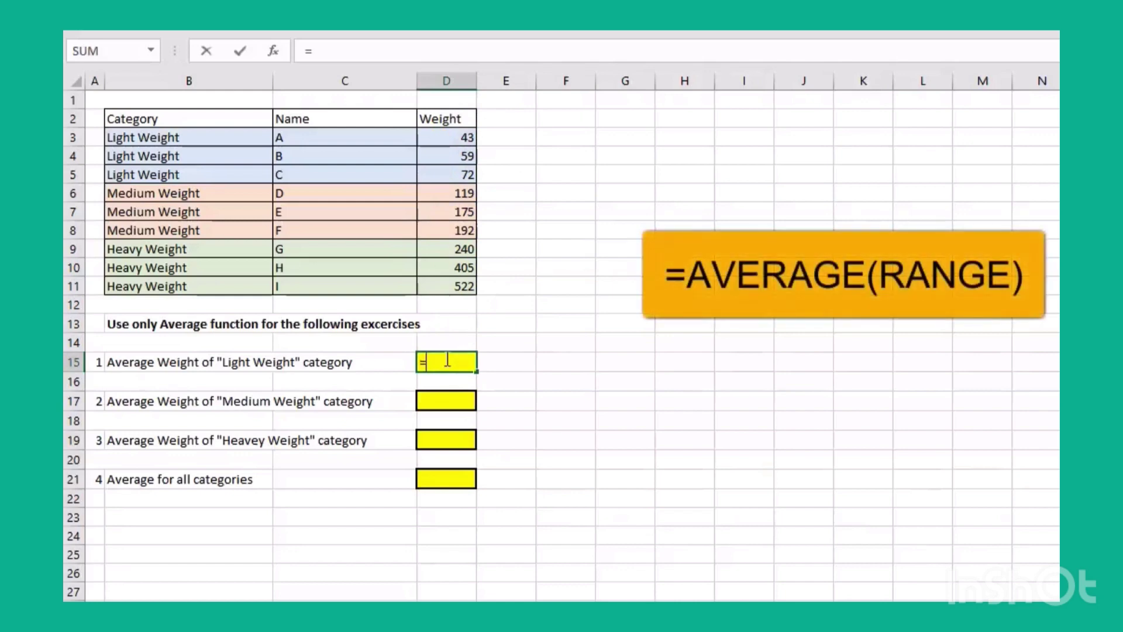
type("AVE")
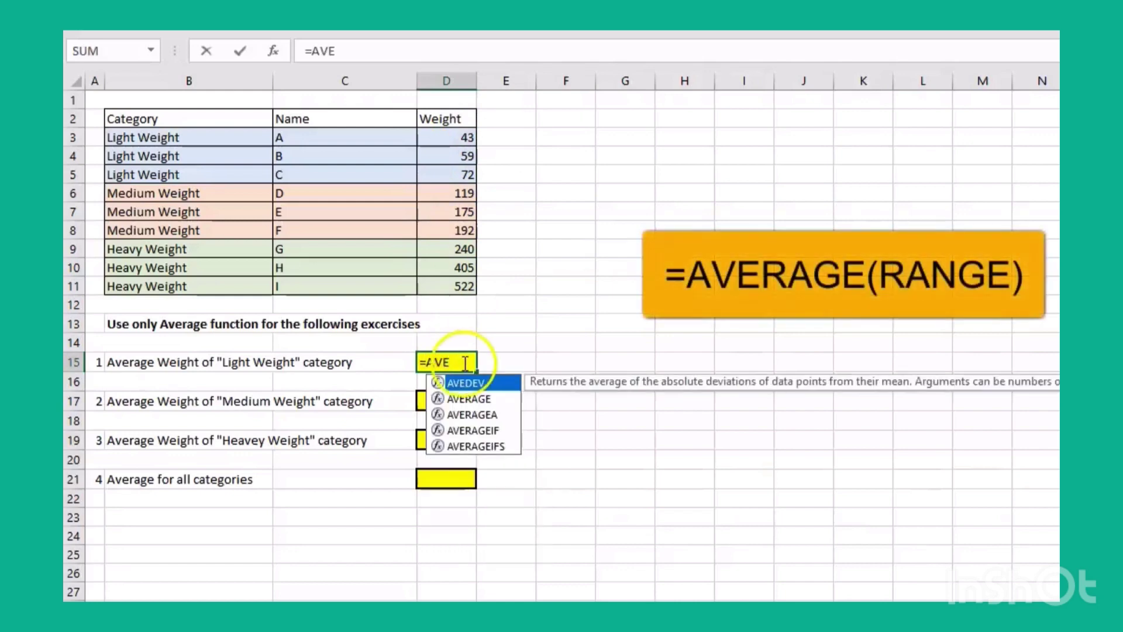
double_click(468, 398)
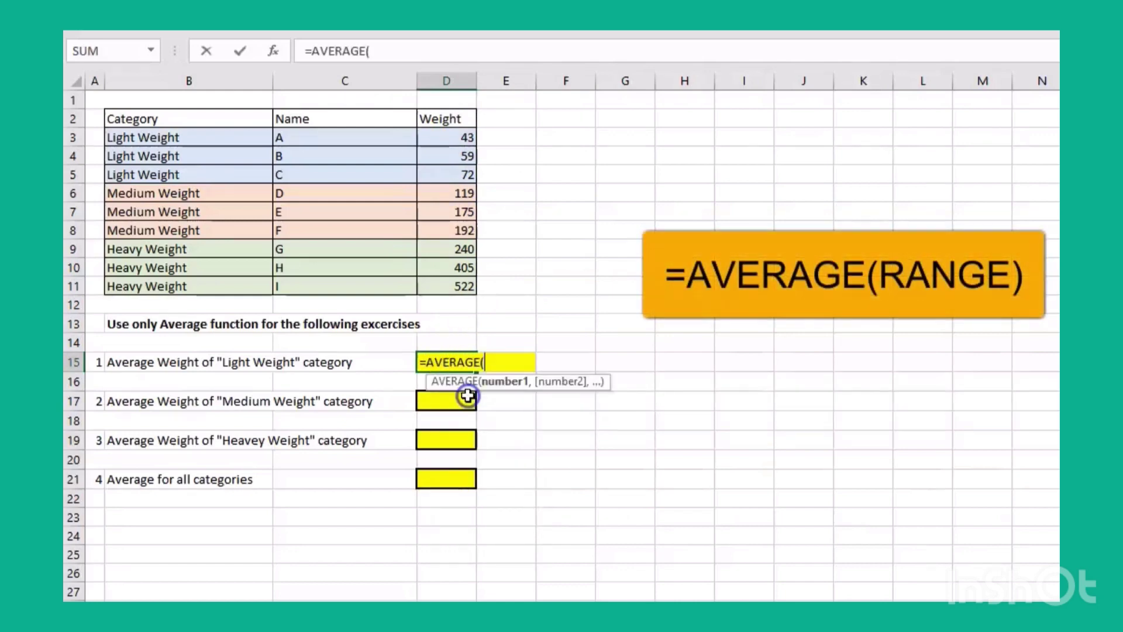
left_click(456, 138)
left_click_drag(455, 138, 469, 179)
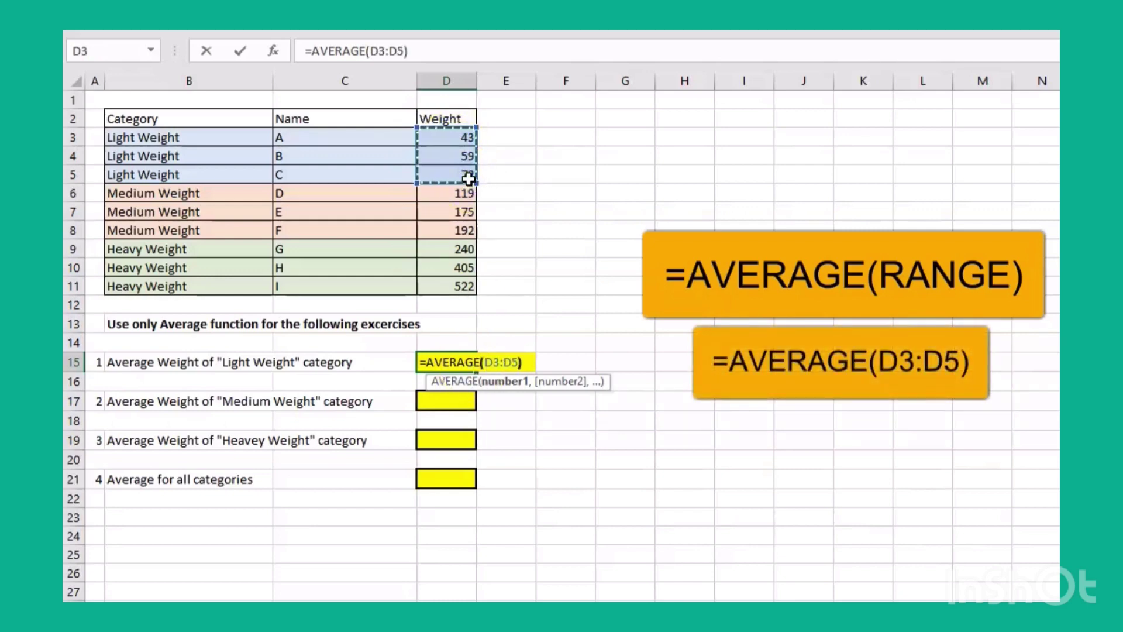
type(")")
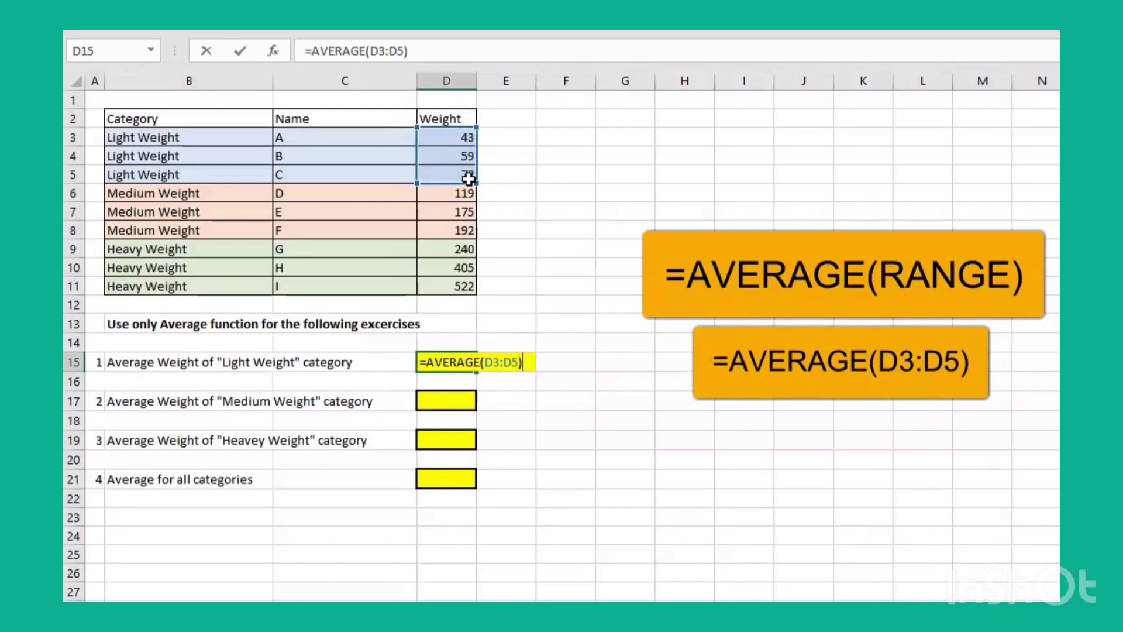
key("Return")
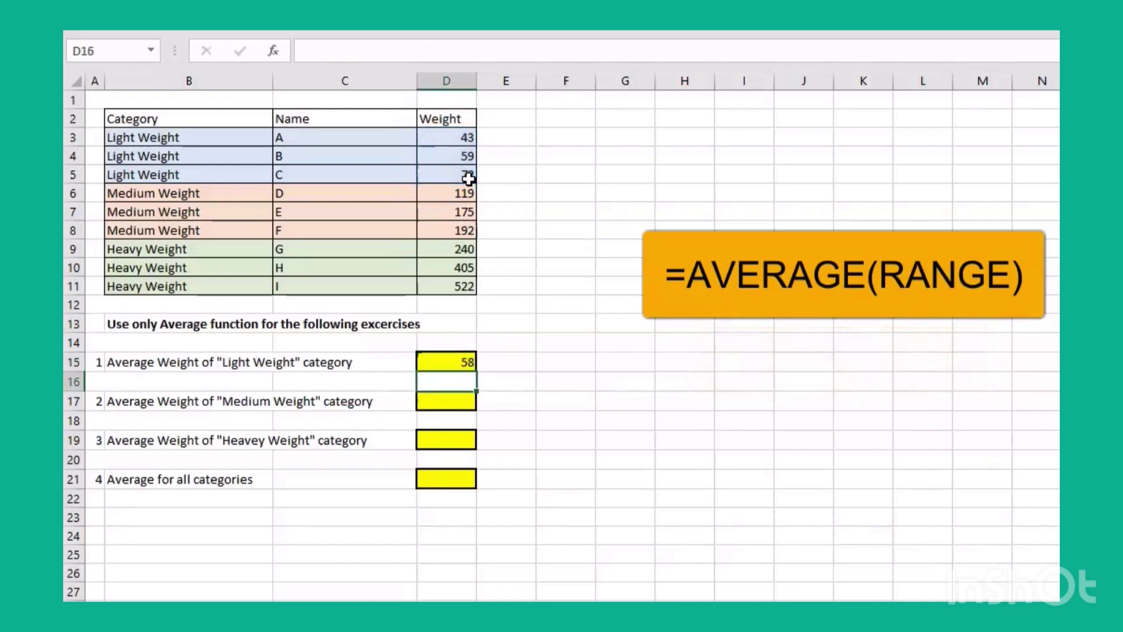
Enter the Medium Weight average =AVERAGE(D6:D8) in D17 and Heavy Weight =AVERAGE(D9:D11) in D19.
left_click(467, 402)
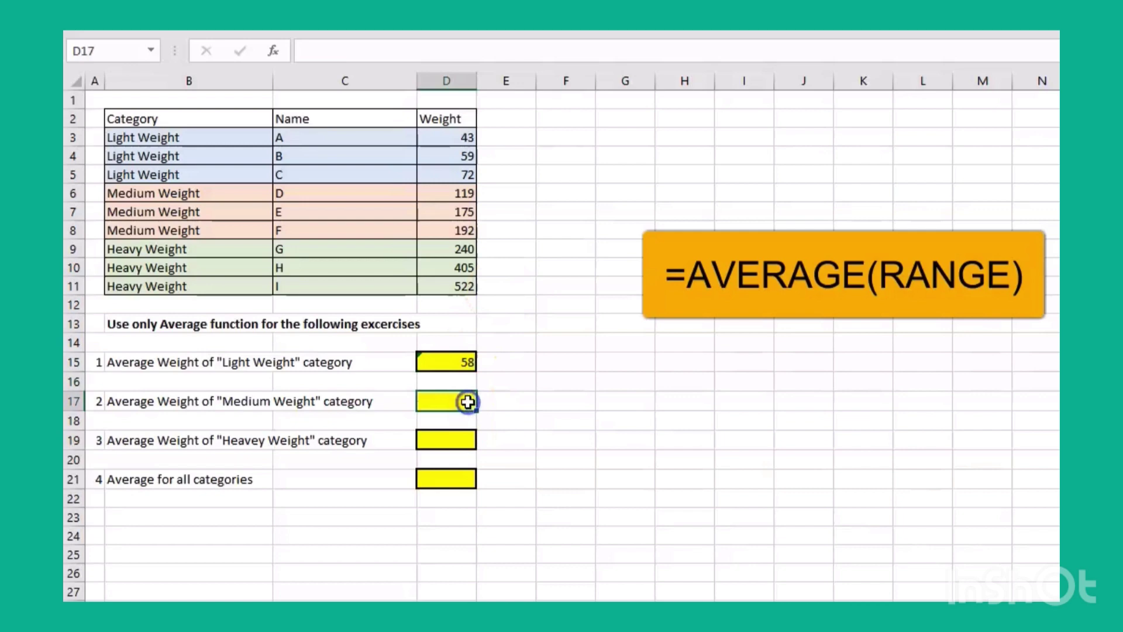
type("=")
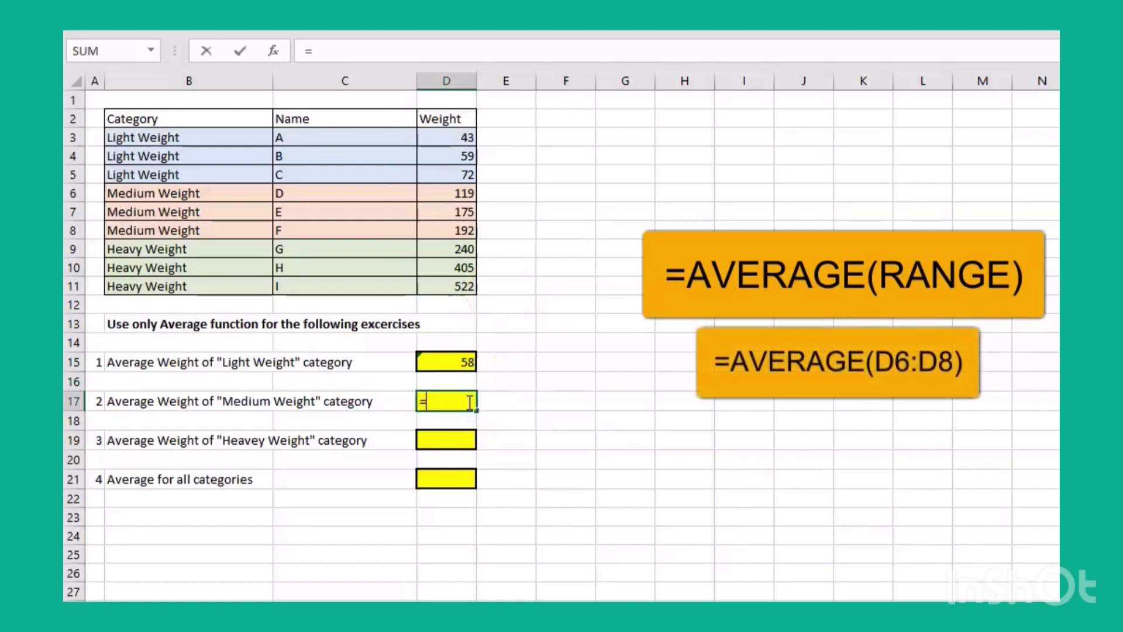
type("AVE")
double_click(471, 437)
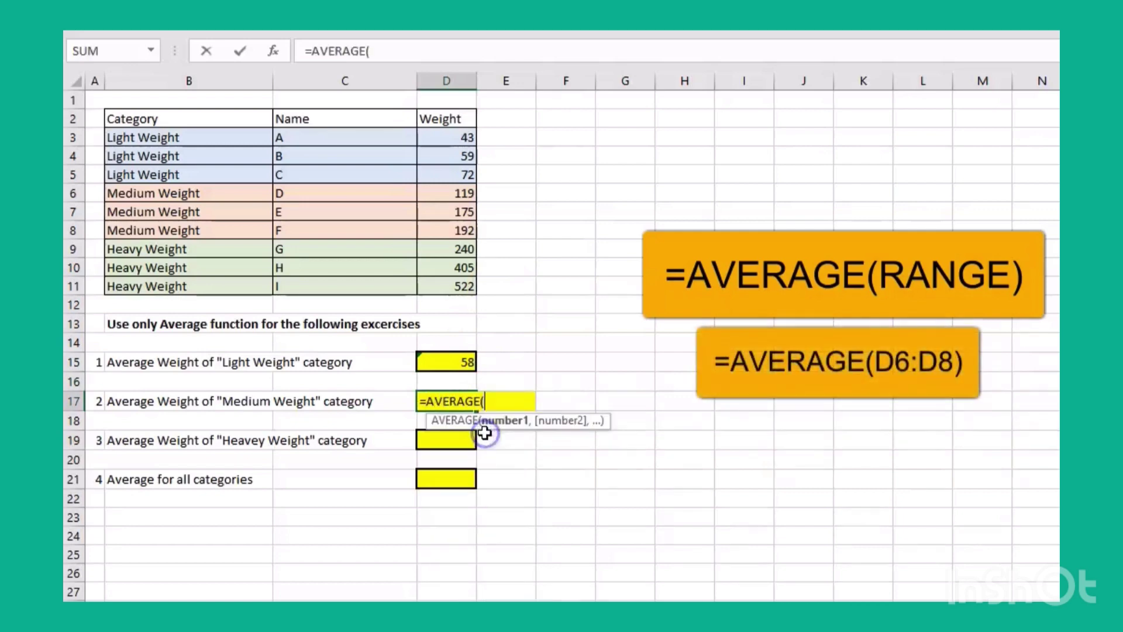
left_click_drag(471, 199, 468, 228)
type(")")
key("Return")
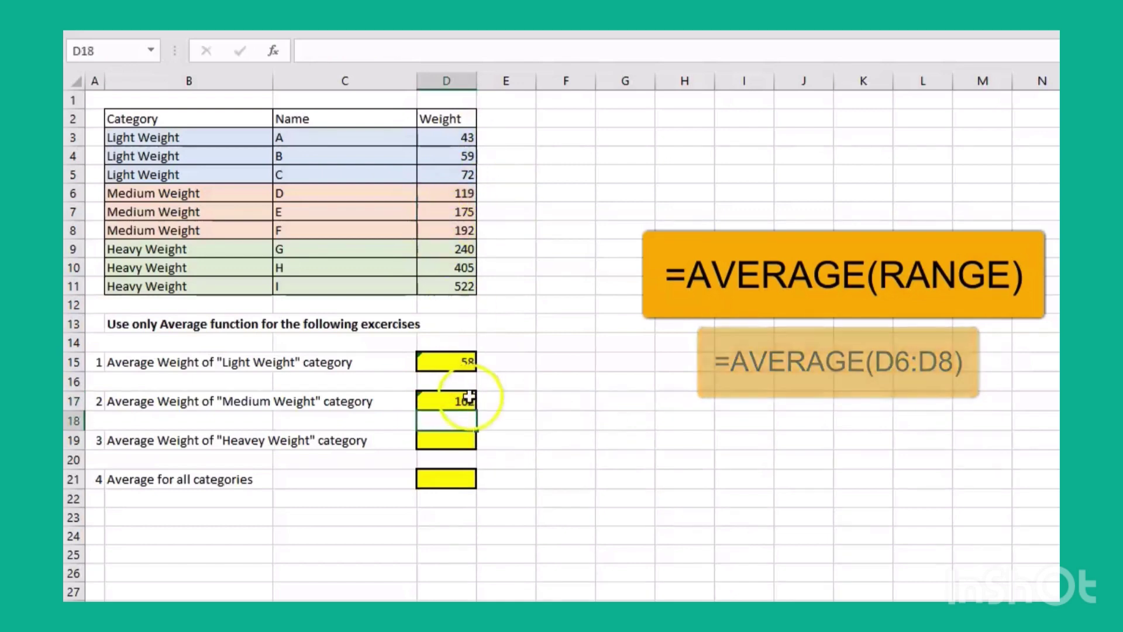
left_click(458, 439)
type("=")
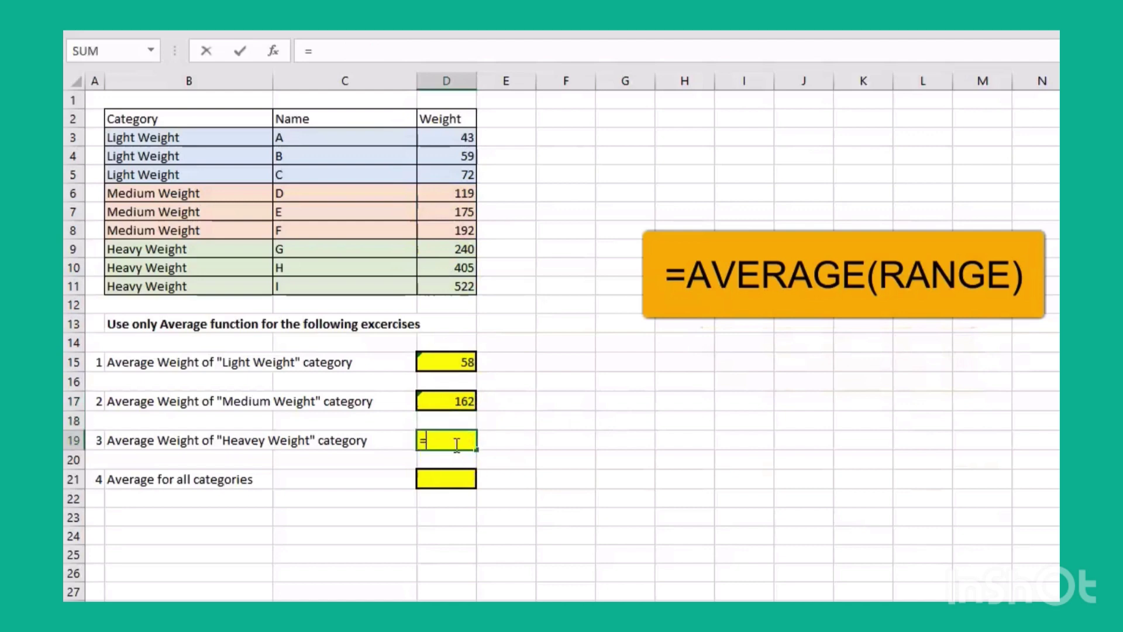
type("AVE")
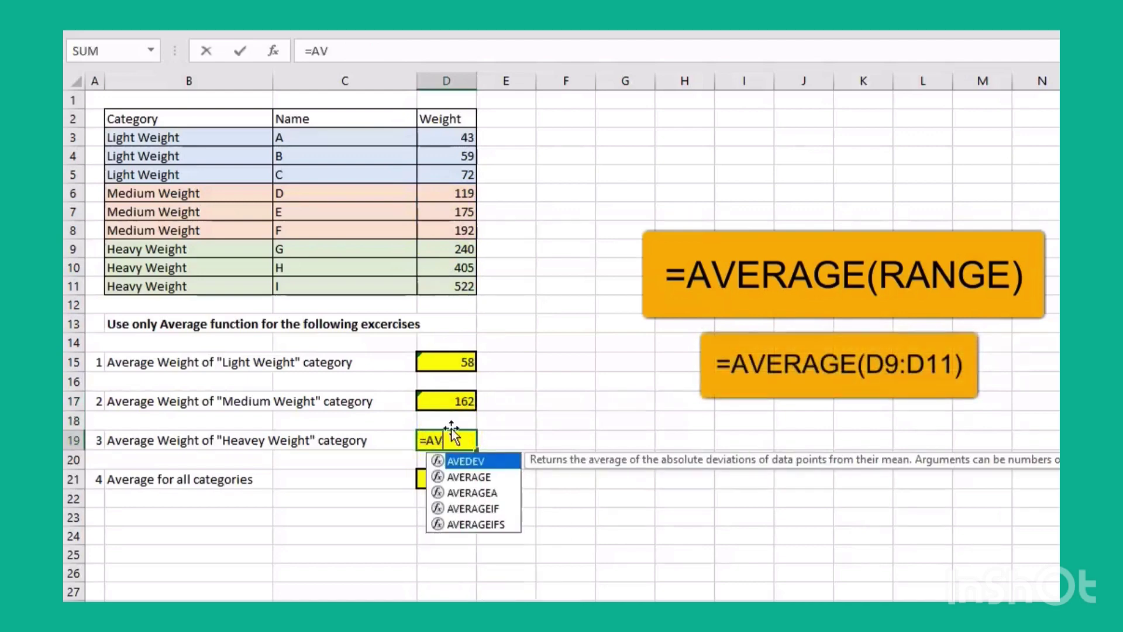
double_click(466, 478)
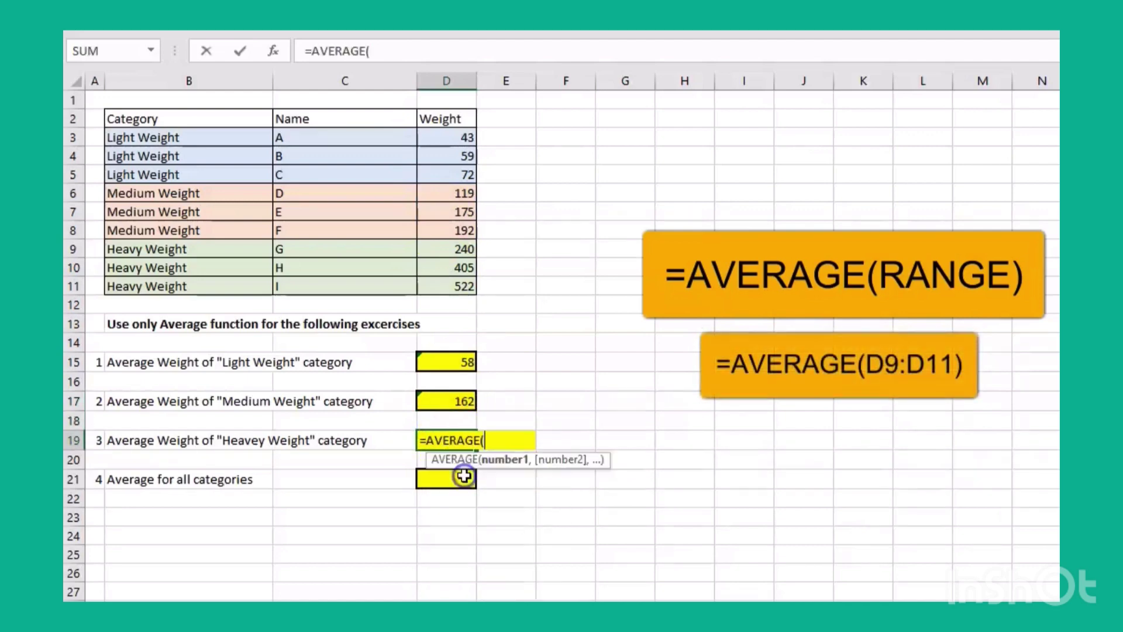
left_click(472, 249)
left_click_drag(466, 249, 464, 284)
type(")")
key("Return")
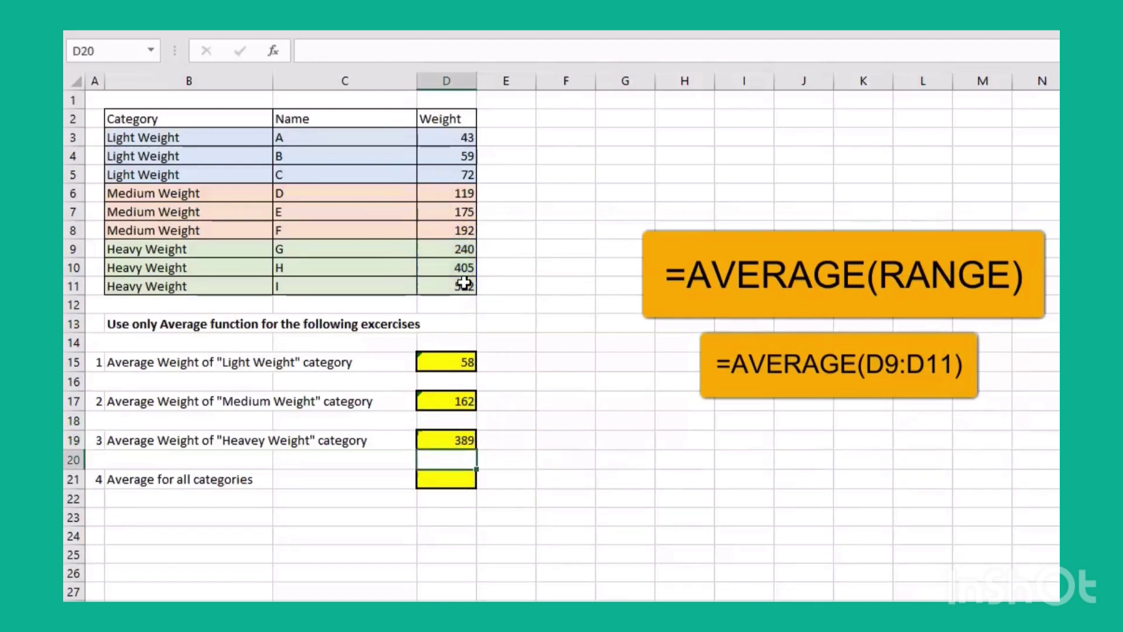
Average the category averages with =AVERAGE(D15:D19) in D21, showing 203.
left_click(457, 477)
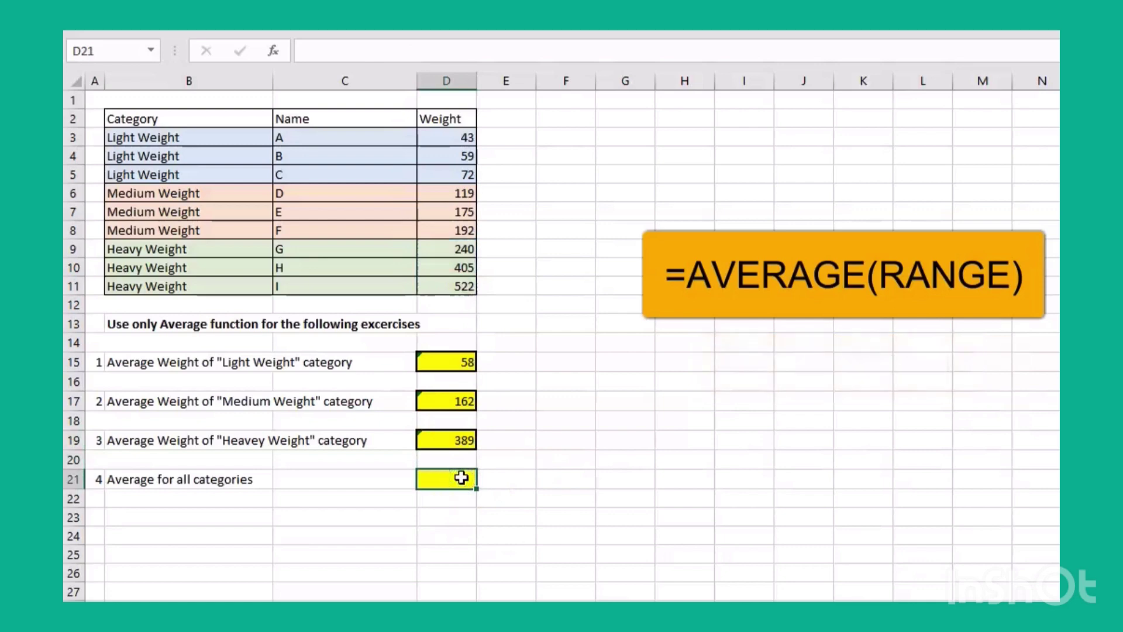
type("=AV")
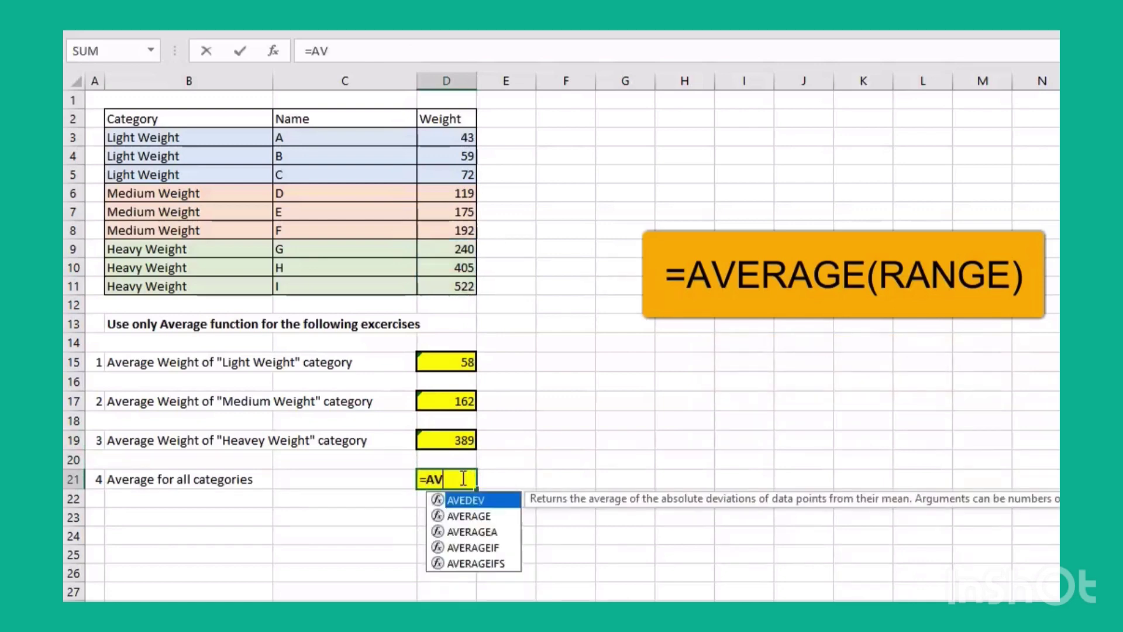
type("E")
double_click(466, 516)
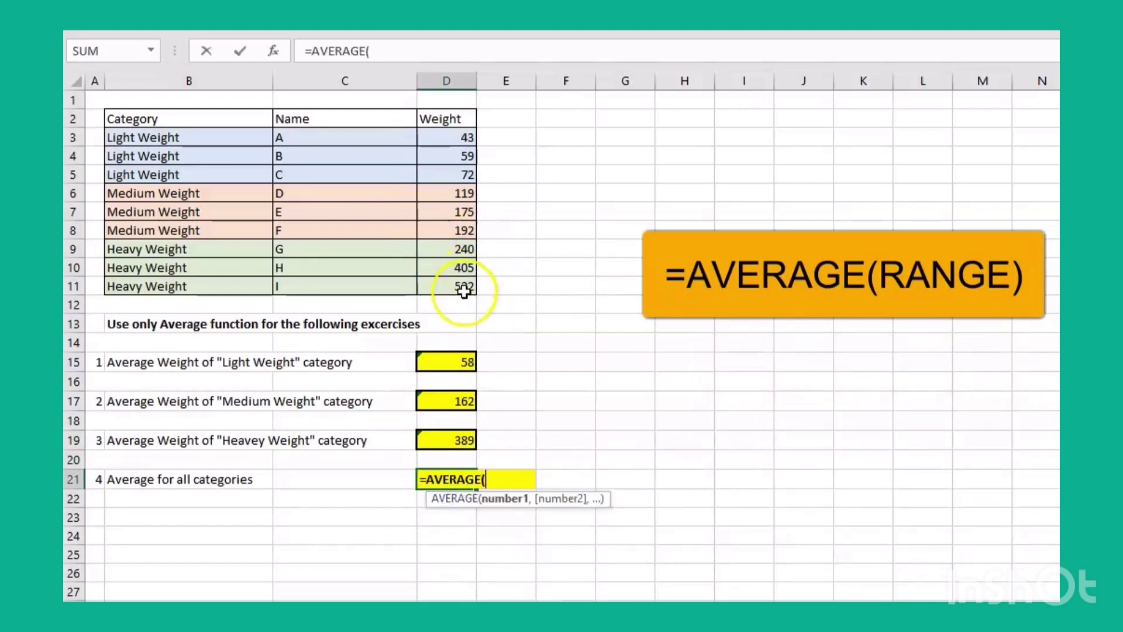
left_click(456, 364)
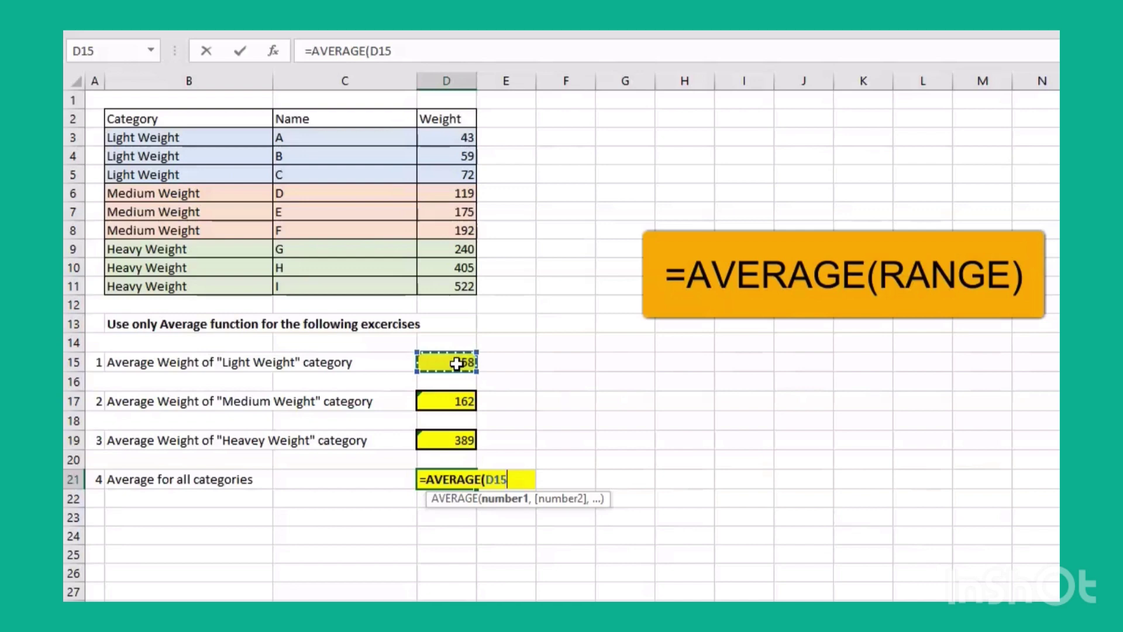
left_click_drag(457, 364, 463, 438)
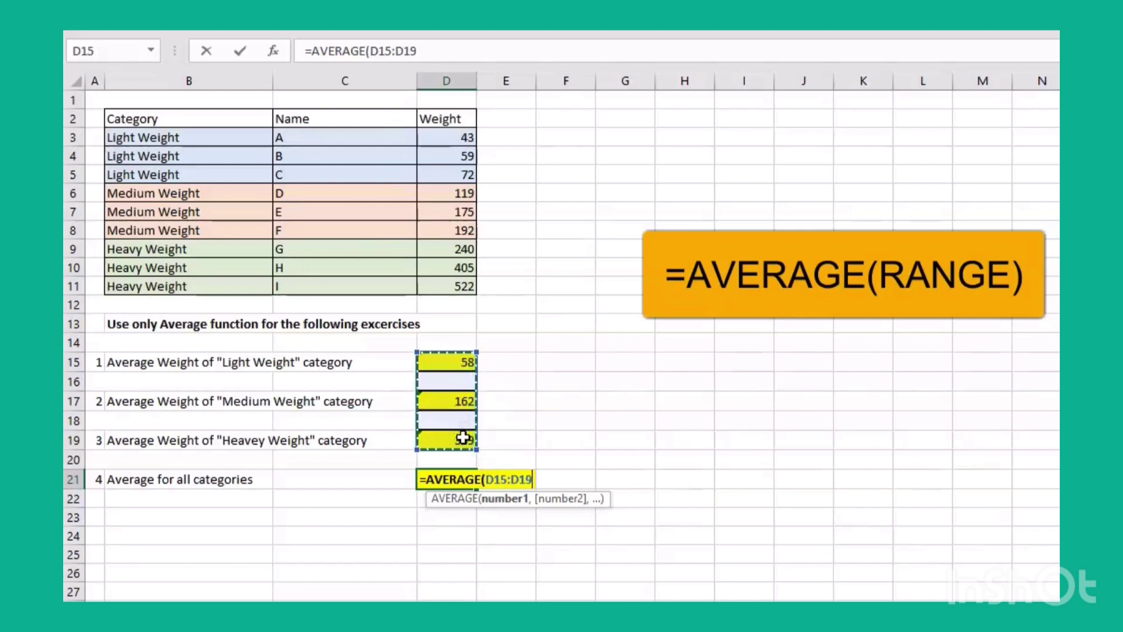
type(")")
key("Return")
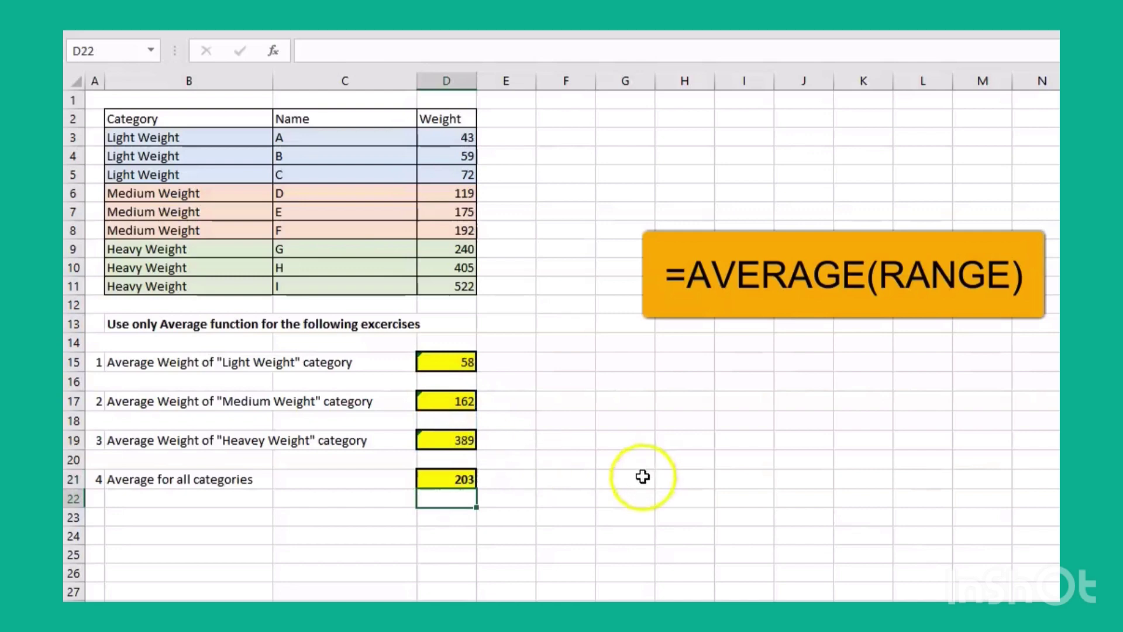
left_click(465, 360)
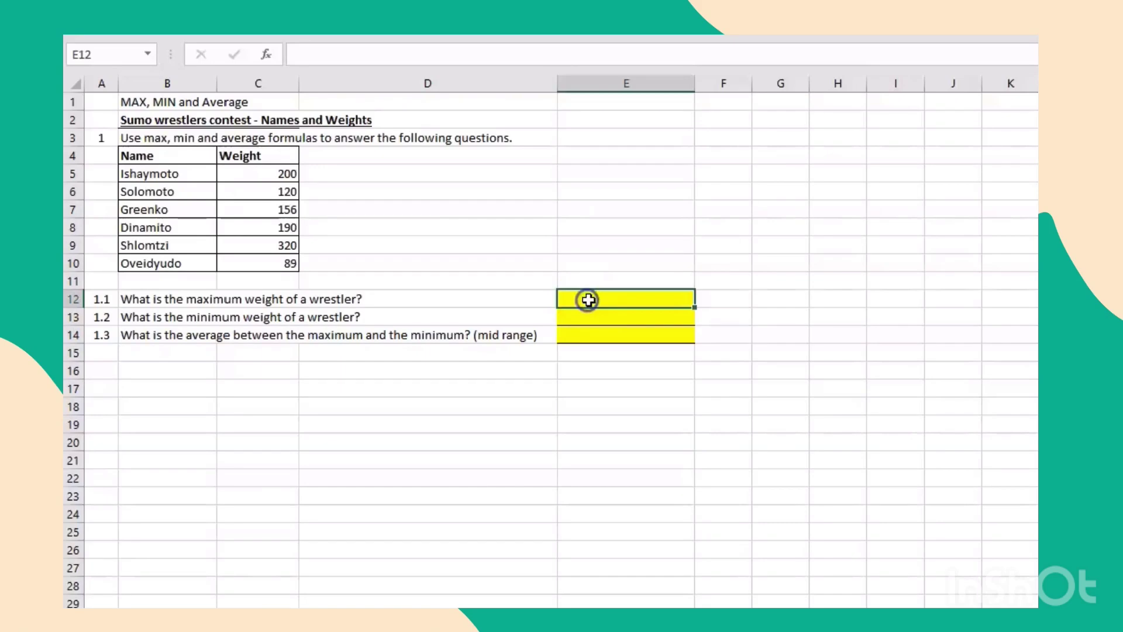
Enter =MAX(C5:C10) in E12 to show the maximum wrestler weight, 320.
type("=")
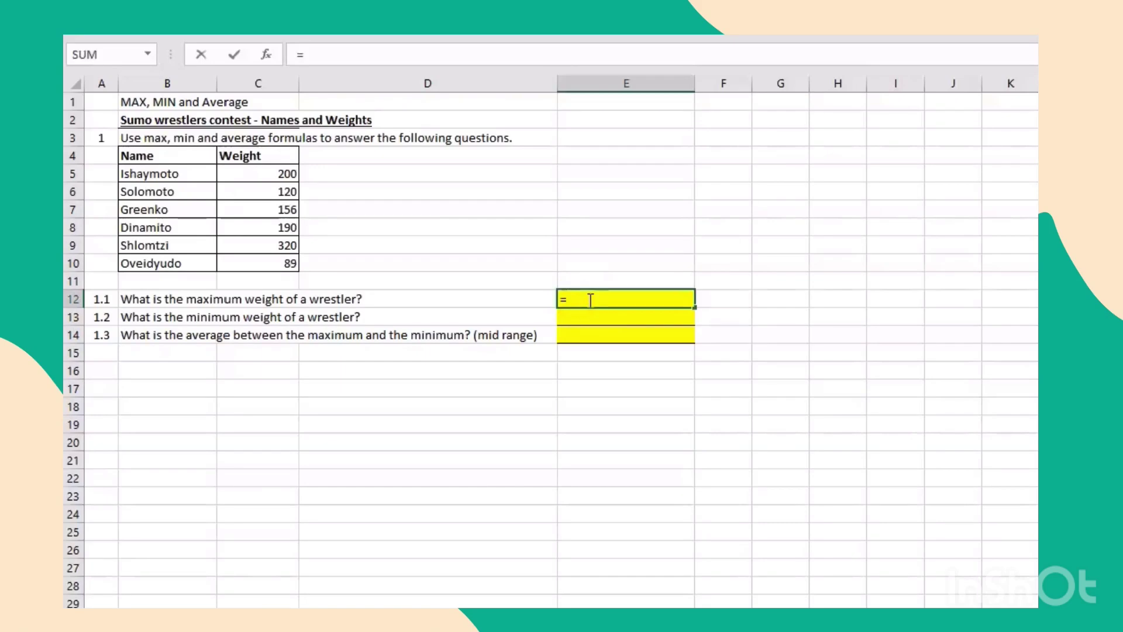
type("m")
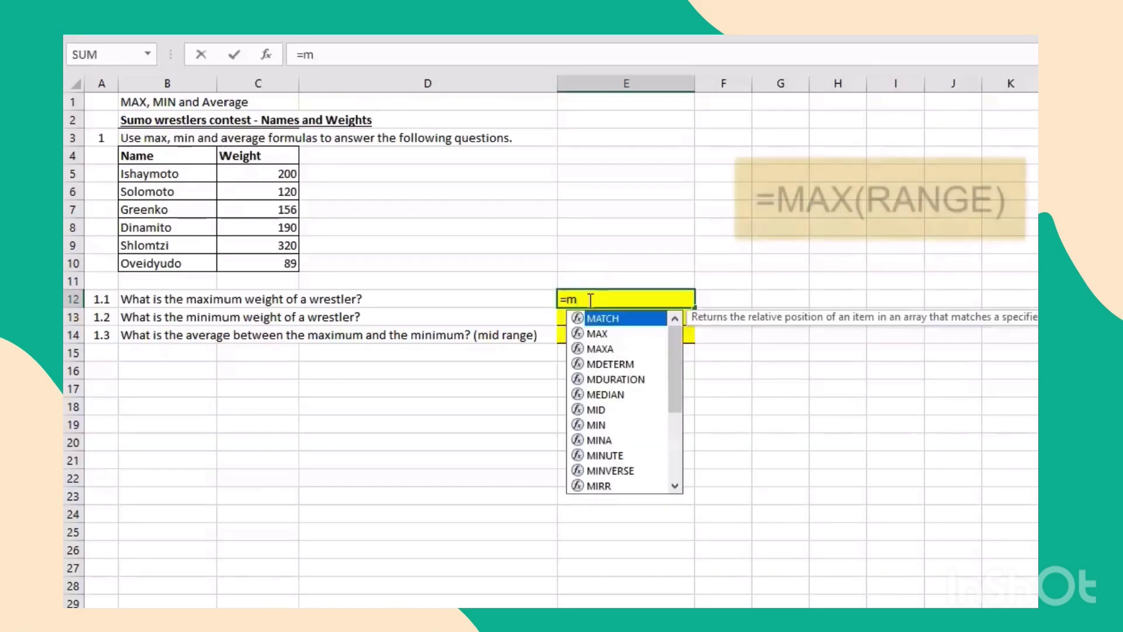
double_click(599, 333)
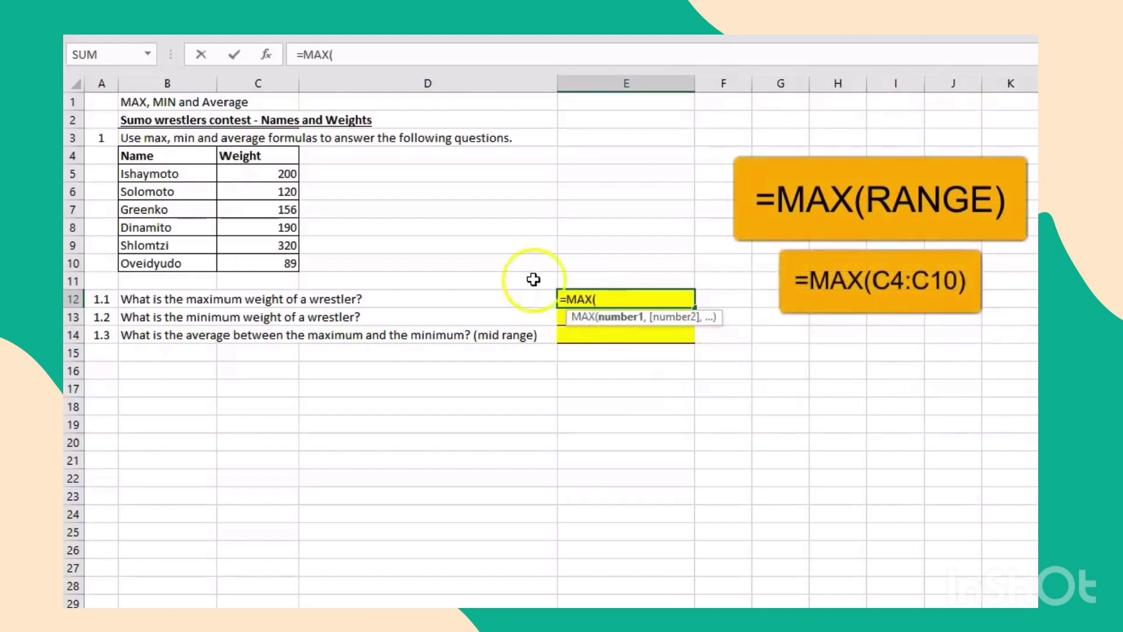
left_click(293, 174)
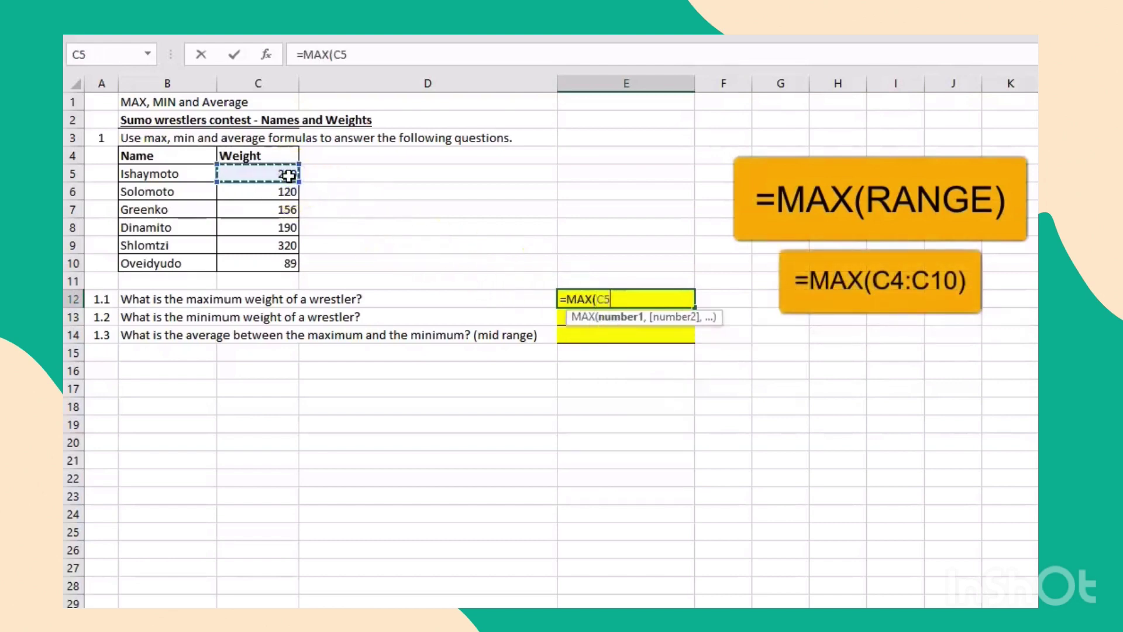
left_click_drag(293, 175, 294, 263)
type(")")
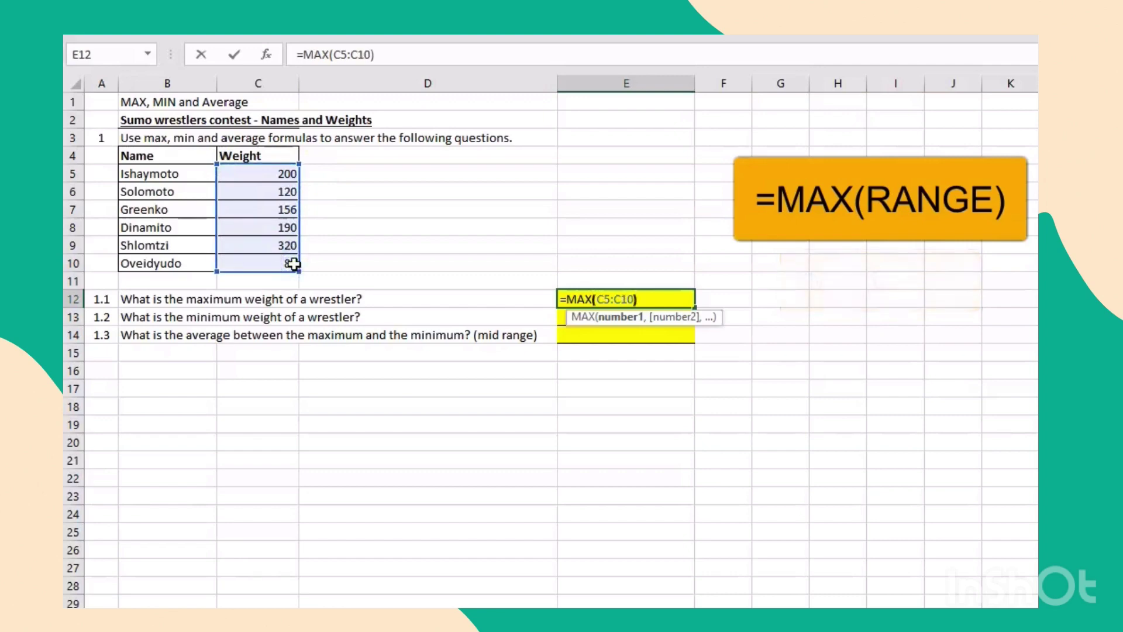
key("Return")
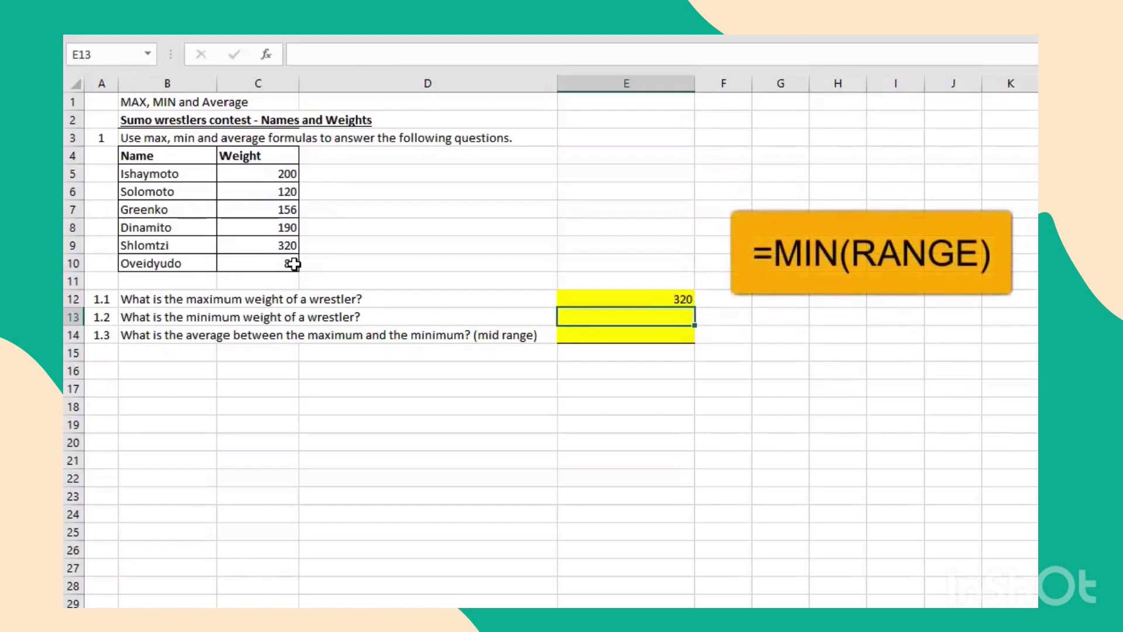
Enter =MIN(C5:C10) in E13 to show the minimum weight, 89.
type("=MIN")
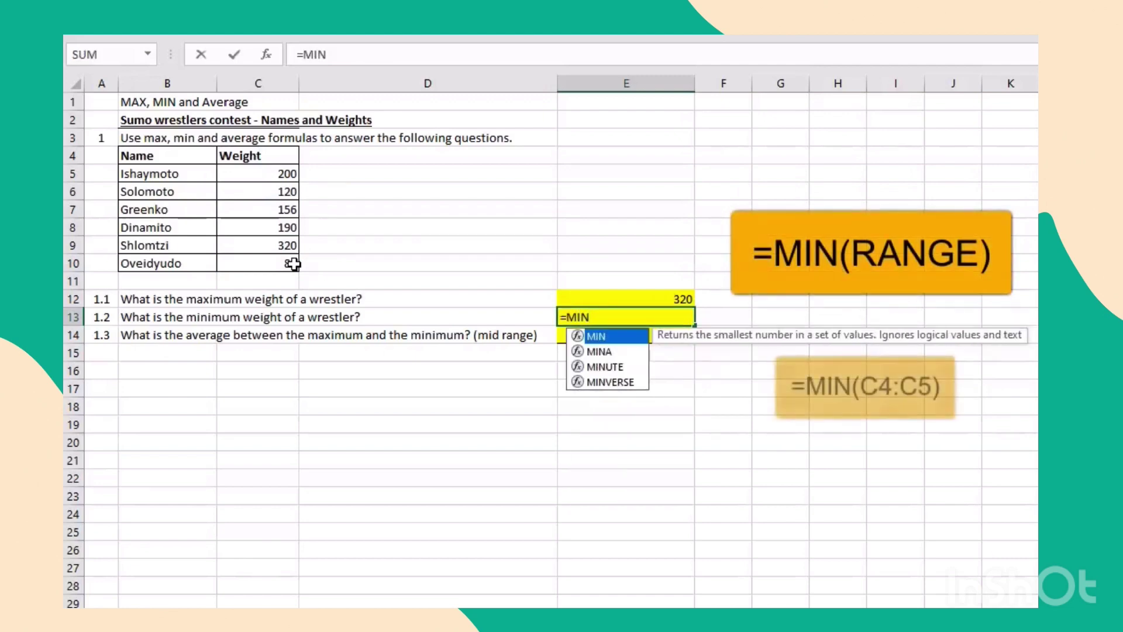
double_click(598, 336)
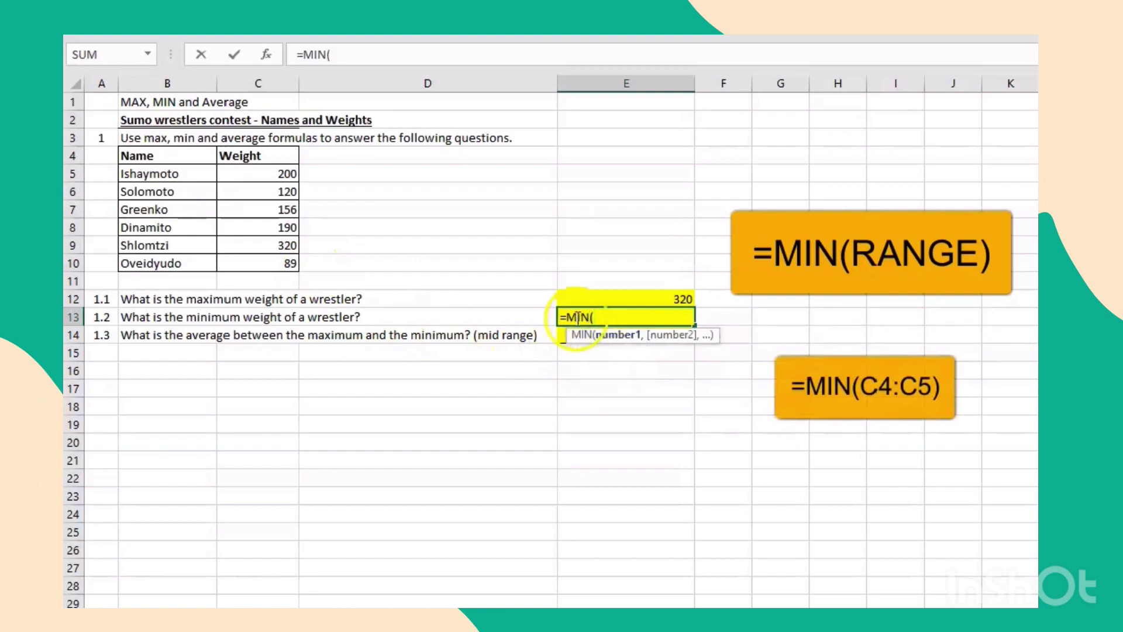
left_click(285, 174)
left_click_drag(285, 175, 290, 265)
key("Return")
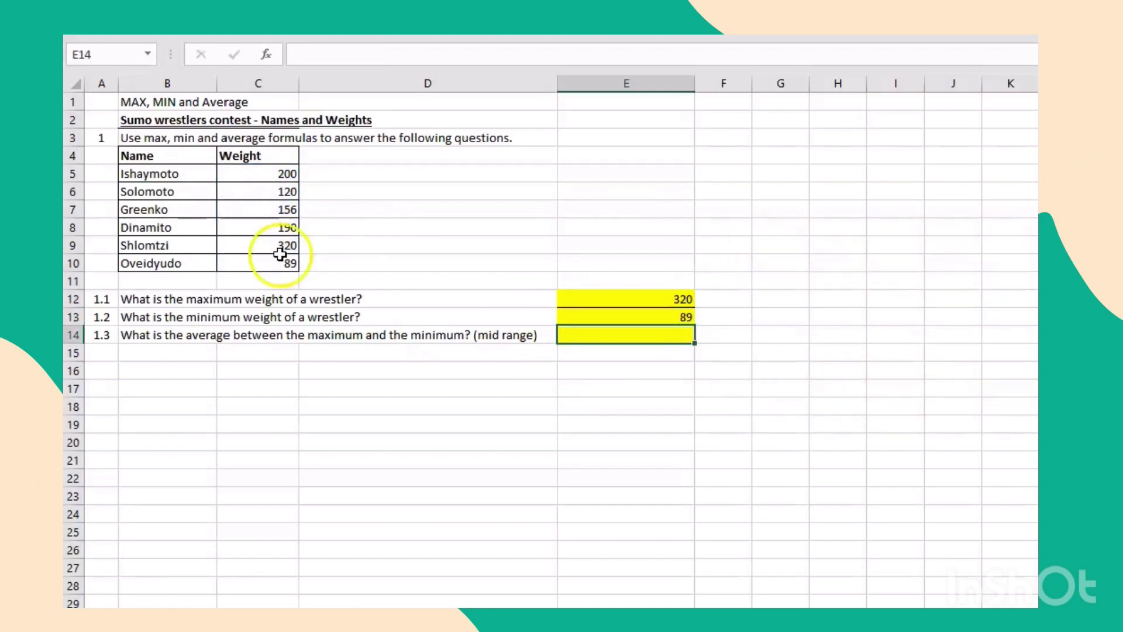
Enter =MEDIAN(E12:E13) in E14 for a mid-range weight of 205.
left_click(668, 300)
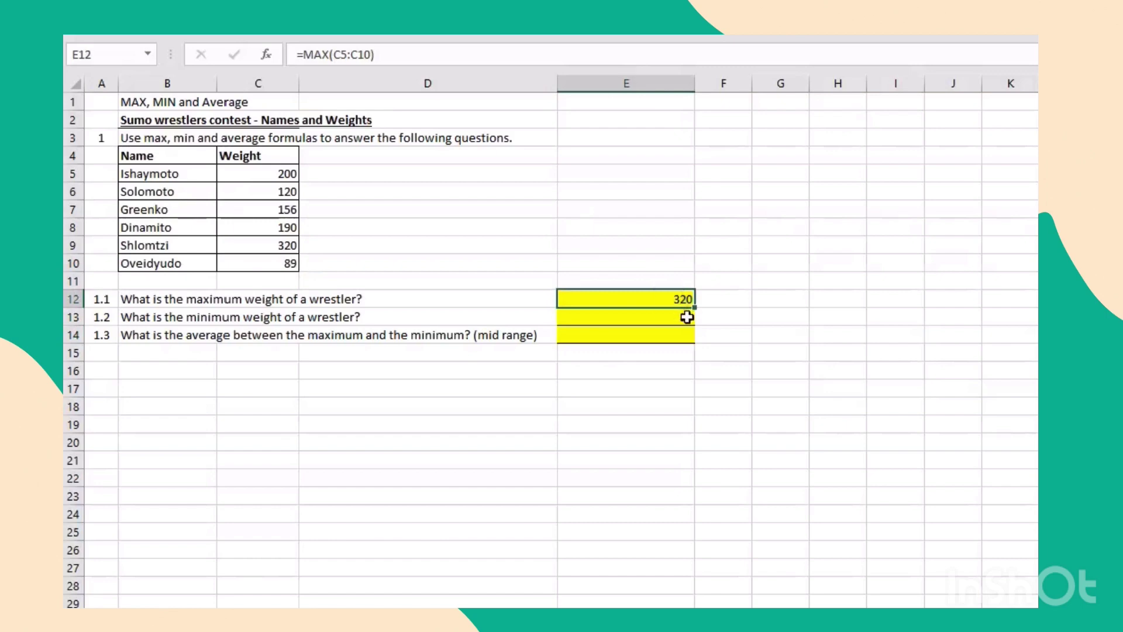
left_click(689, 319)
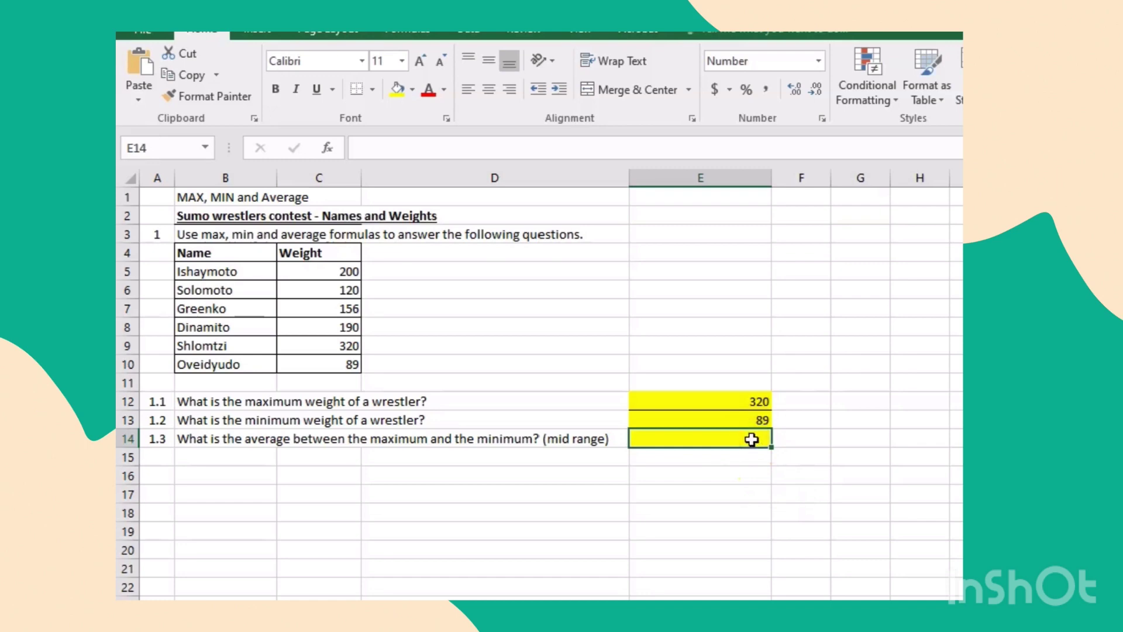
type("=MED")
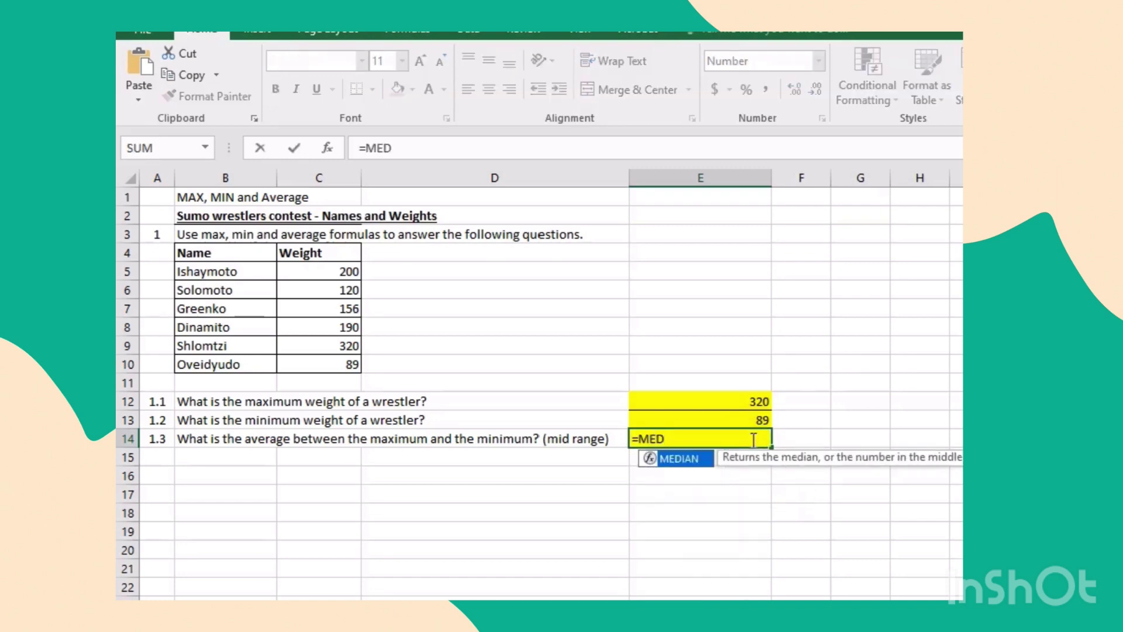
double_click(680, 460)
left_click_drag(747, 402, 770, 422)
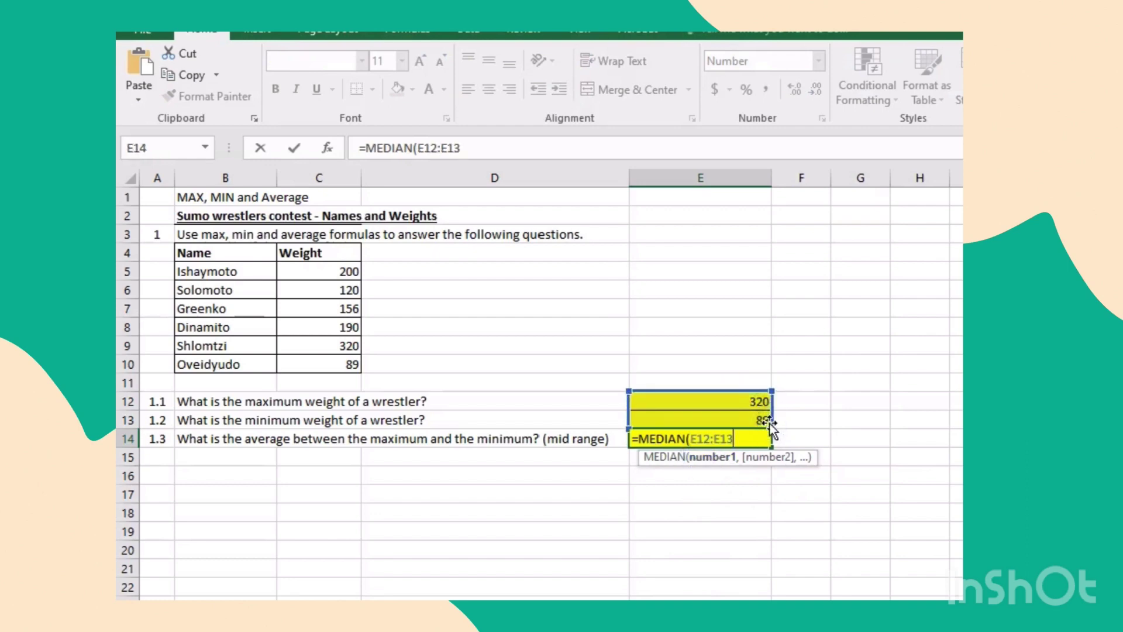
type(")")
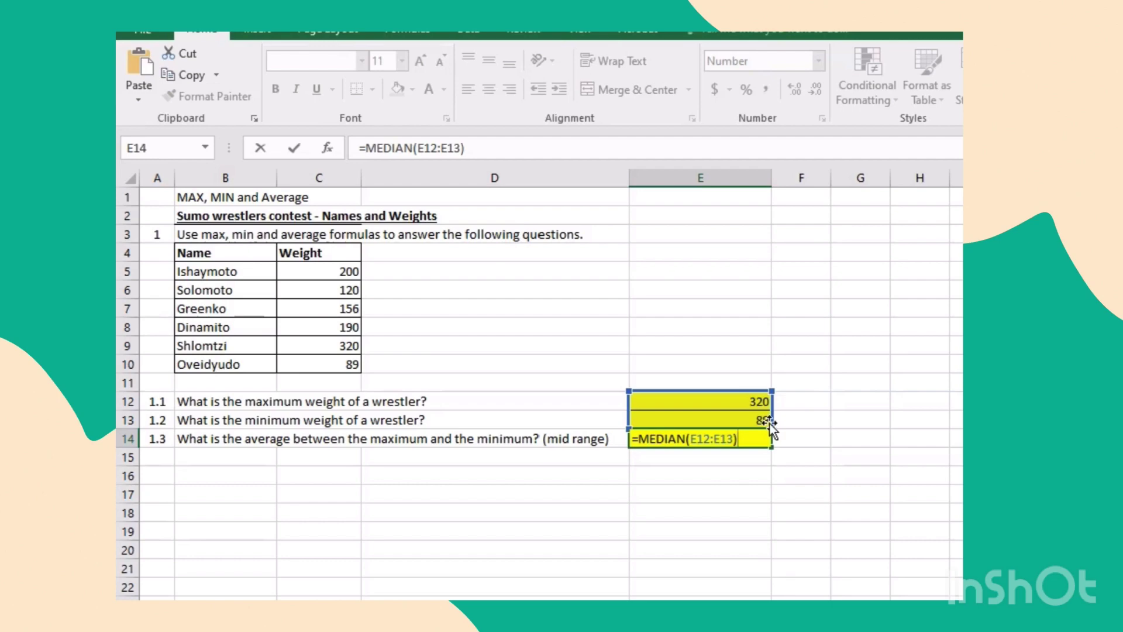
key("Return")
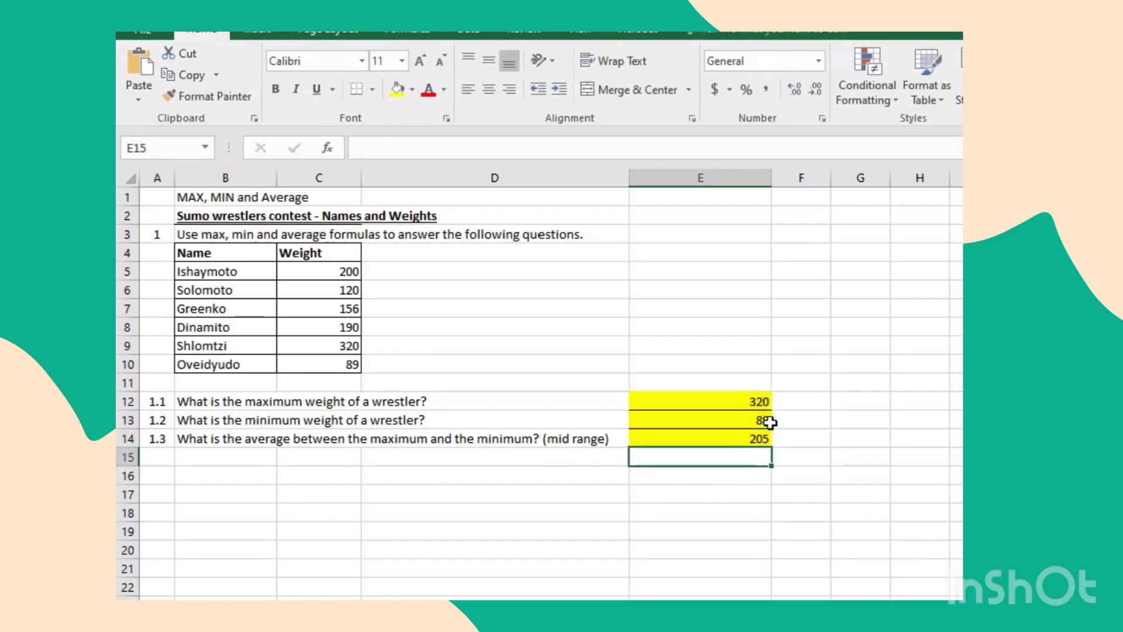
left_click(868, 399)
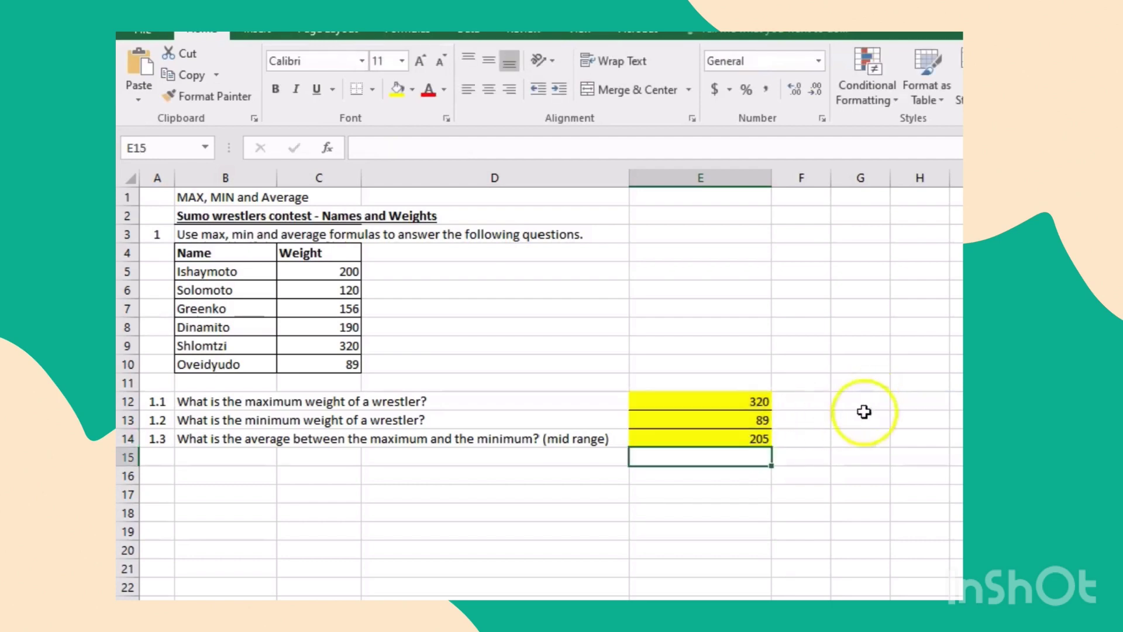
left_click(761, 439)
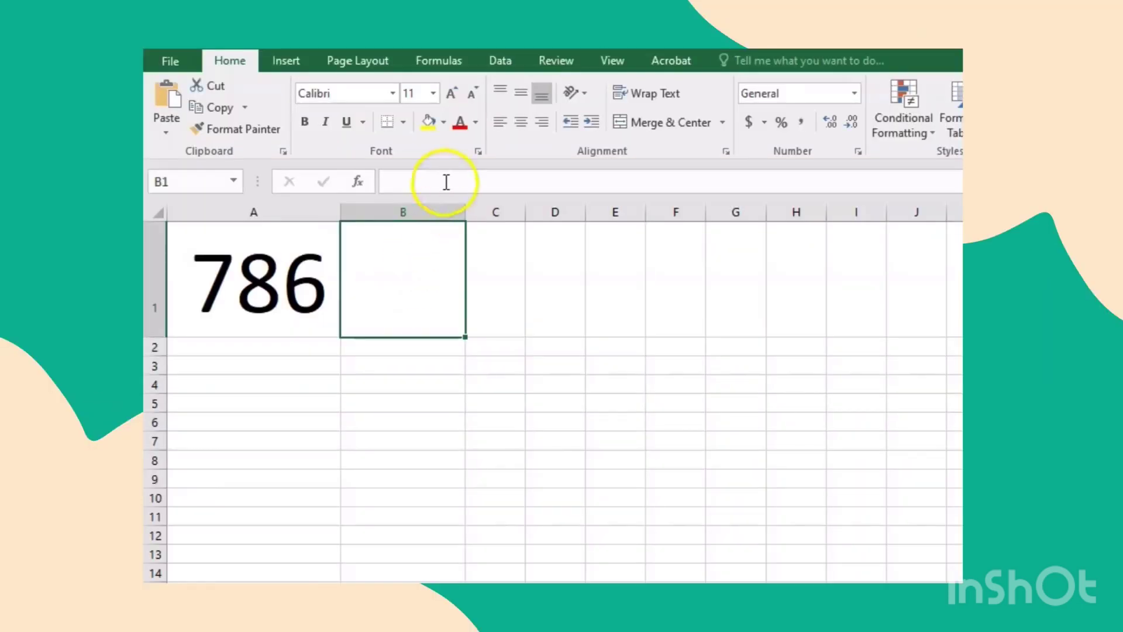
Enter =SQRT(A1) in B1, showing 28 as the square root of 786.
left_click(376, 301)
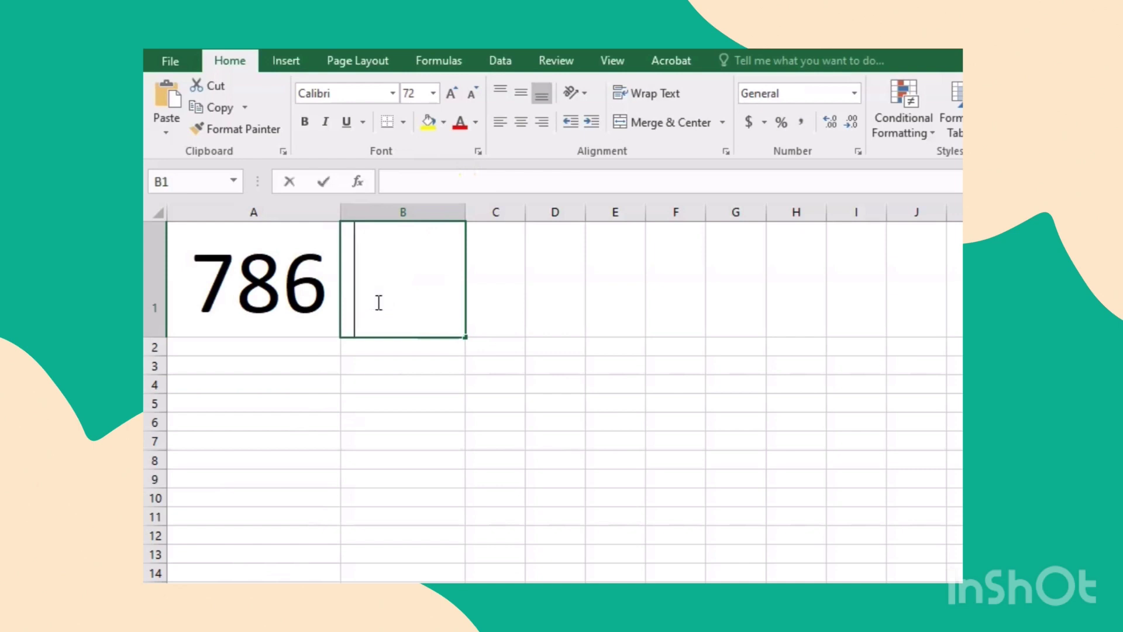
type("=sq")
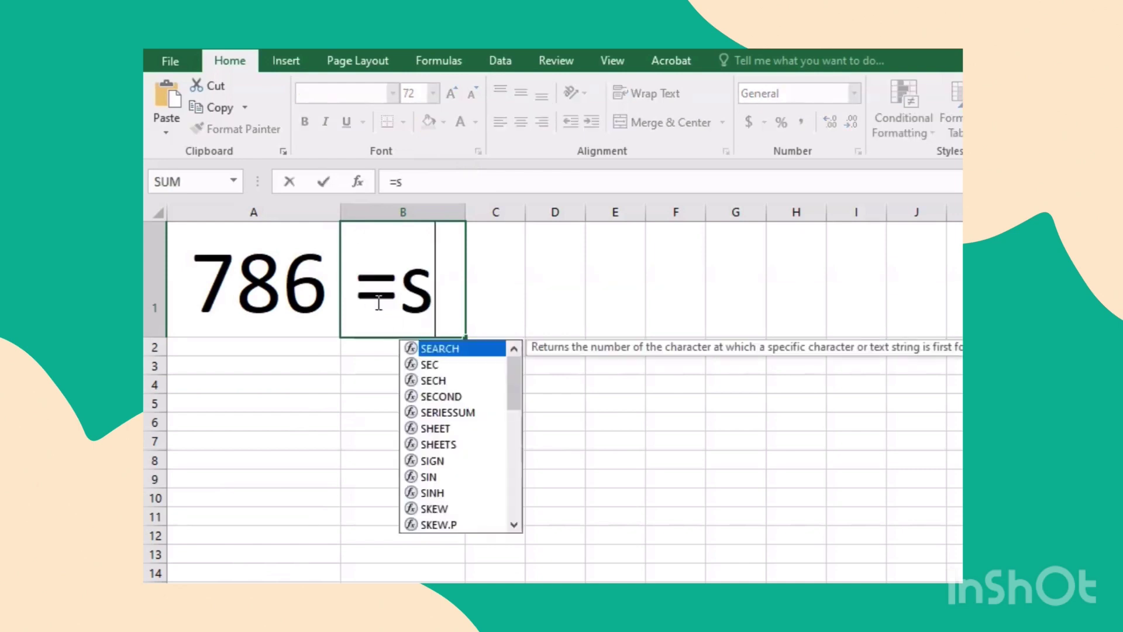
left_click(440, 350)
double_click(440, 350)
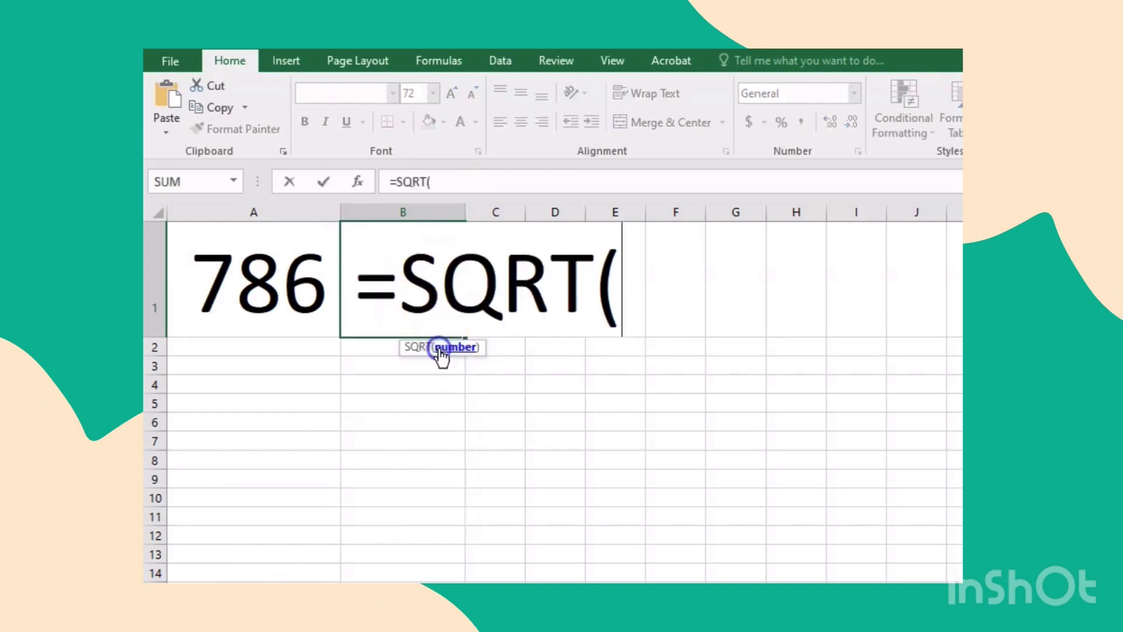
left_click(276, 288)
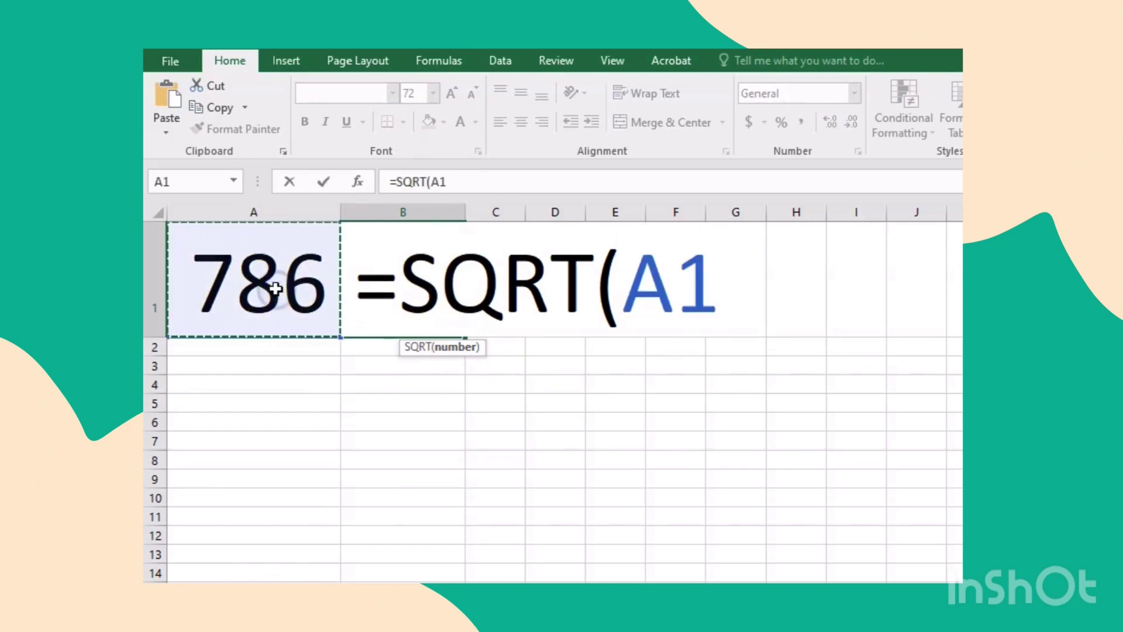
type(")")
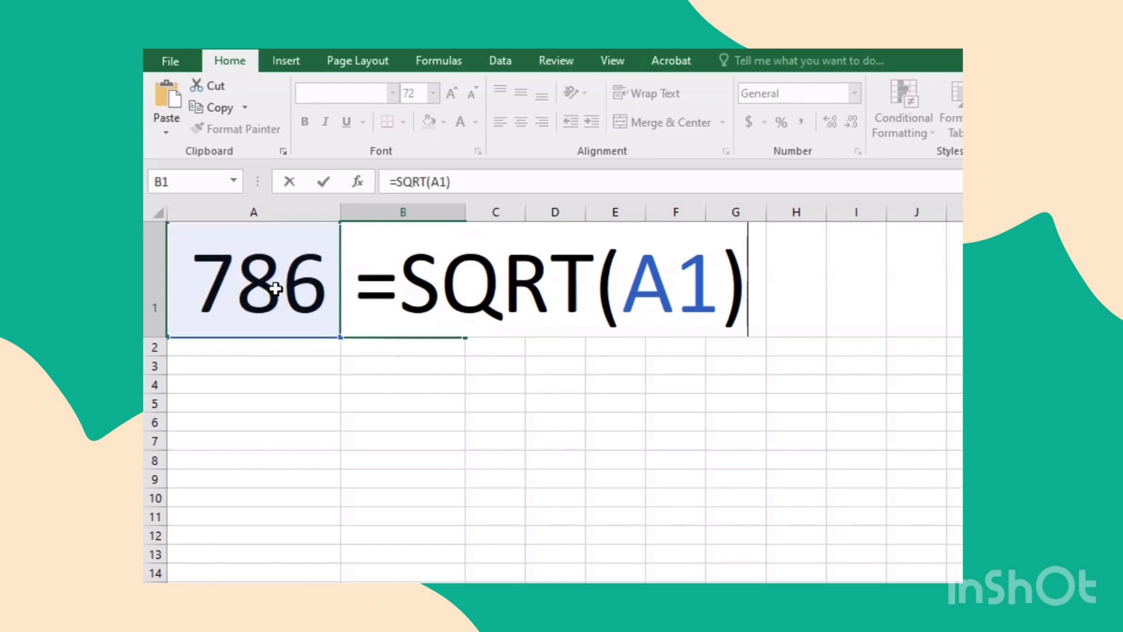
key("Return")
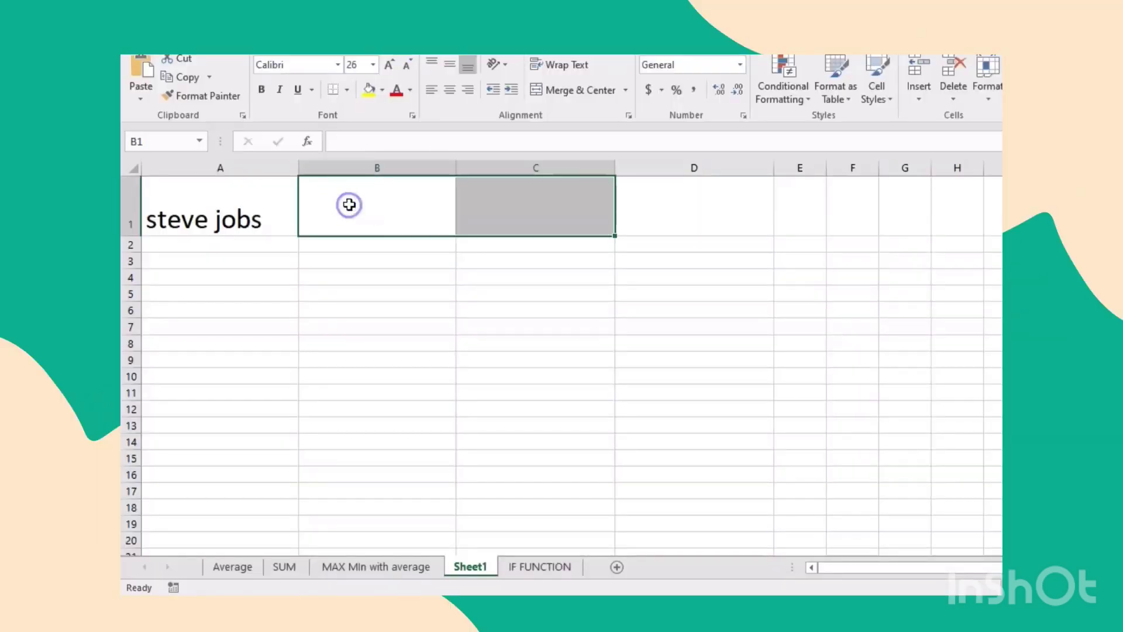
Enter =PROPER(A1) in B1 so the lowercase name from A1 appears capitalised.
type("=")
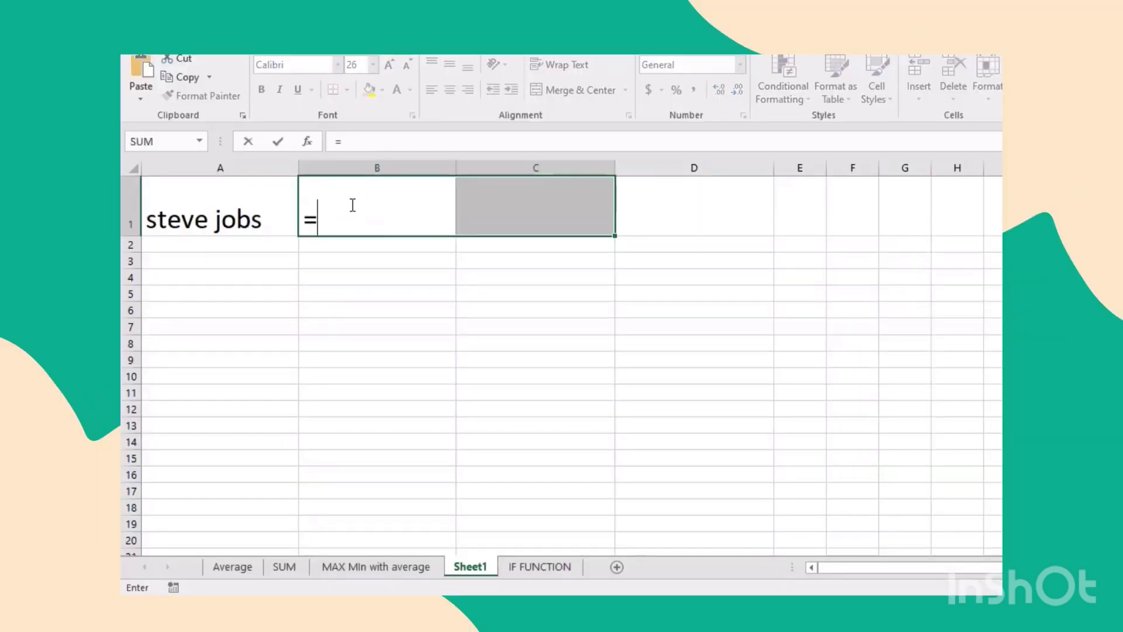
type("PRO")
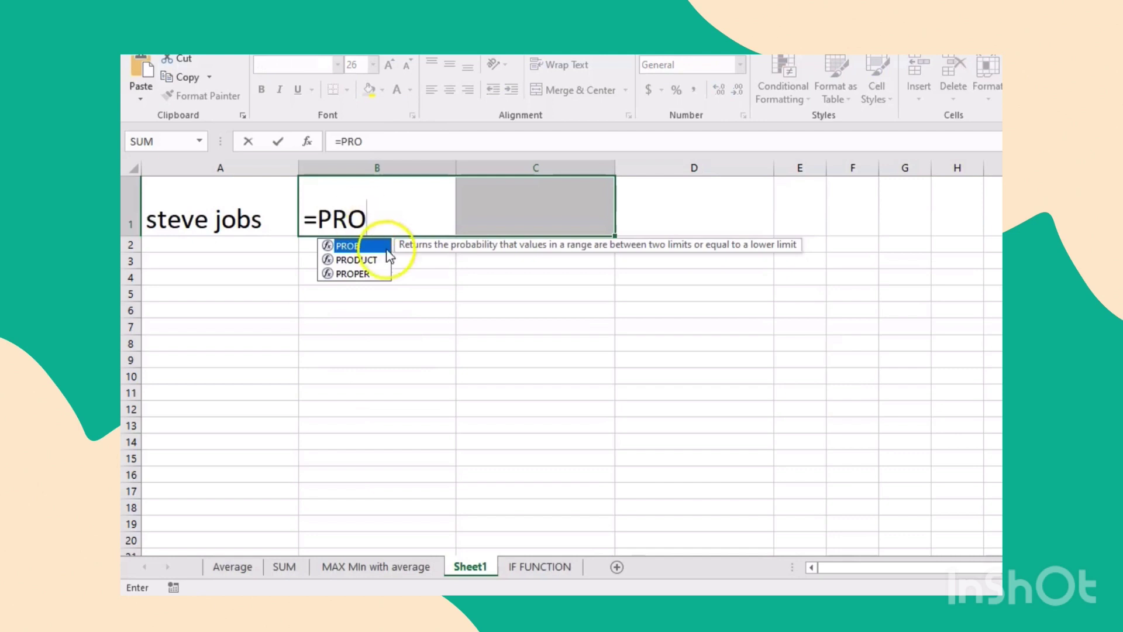
left_click(362, 274)
double_click(361, 274)
left_click(261, 220)
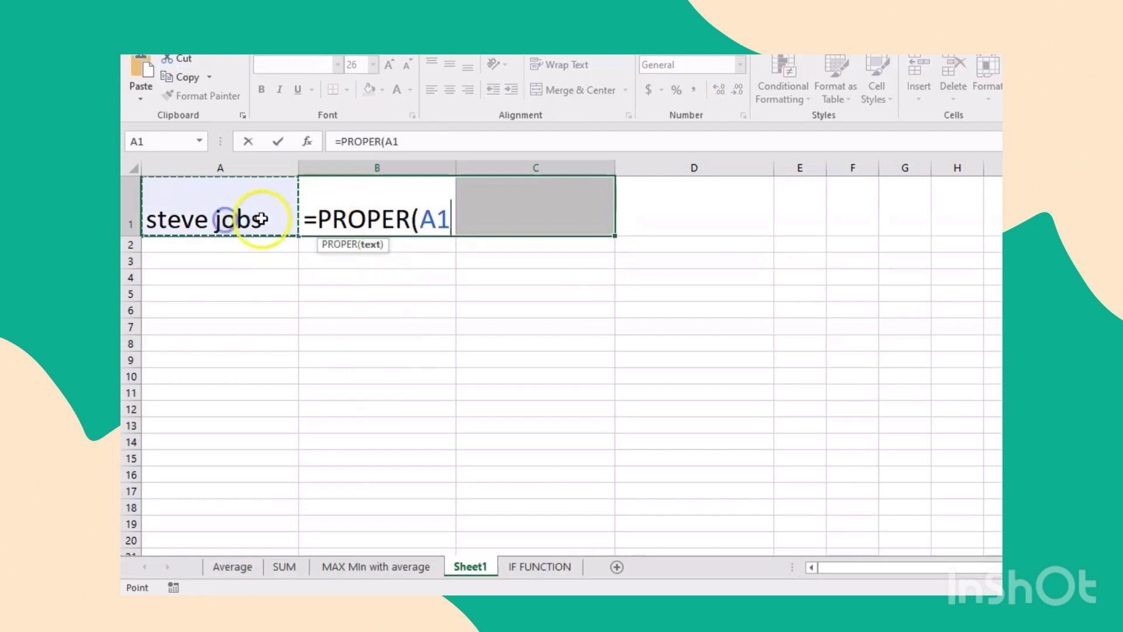
type(")")
key("Return")
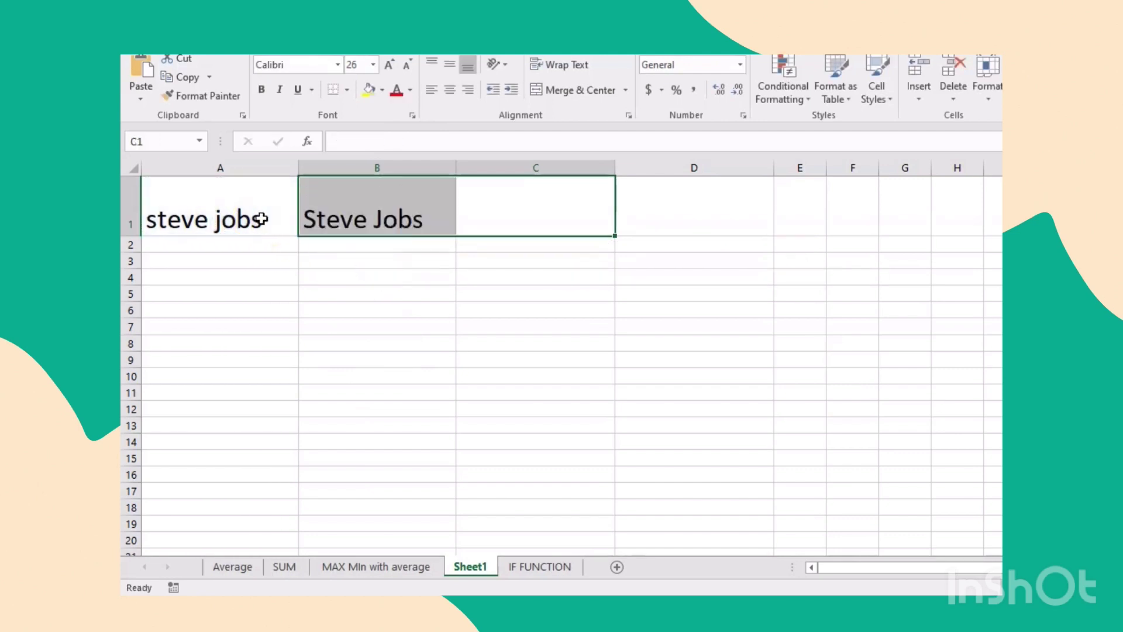
Enter =UPPER(B1) in C1 to show the name in capital letters.
type("=")
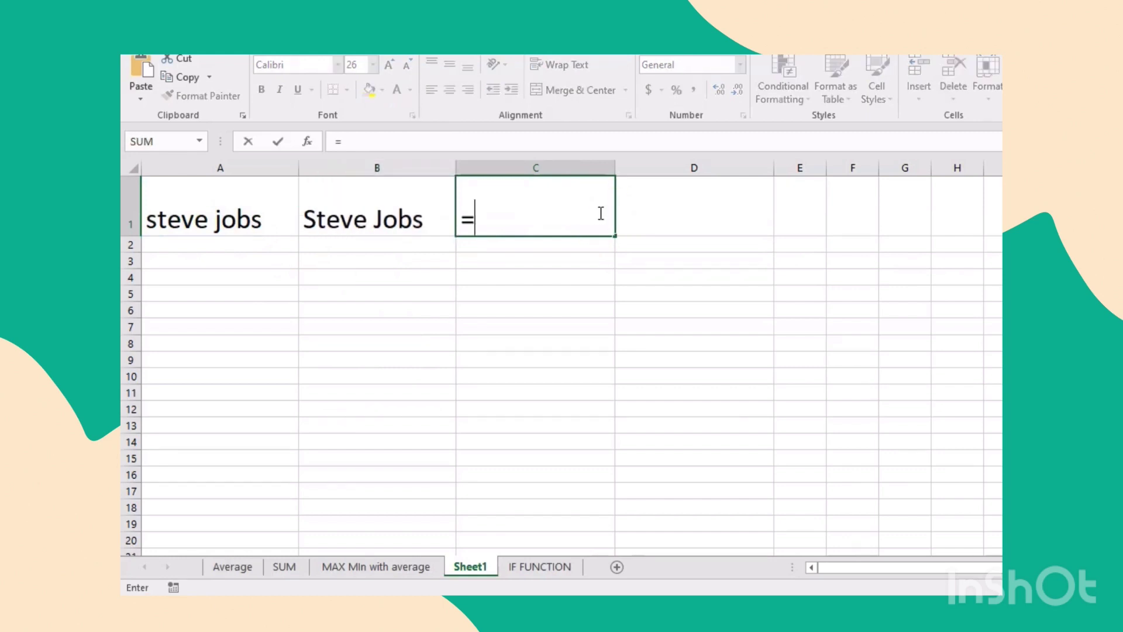
type("UPP")
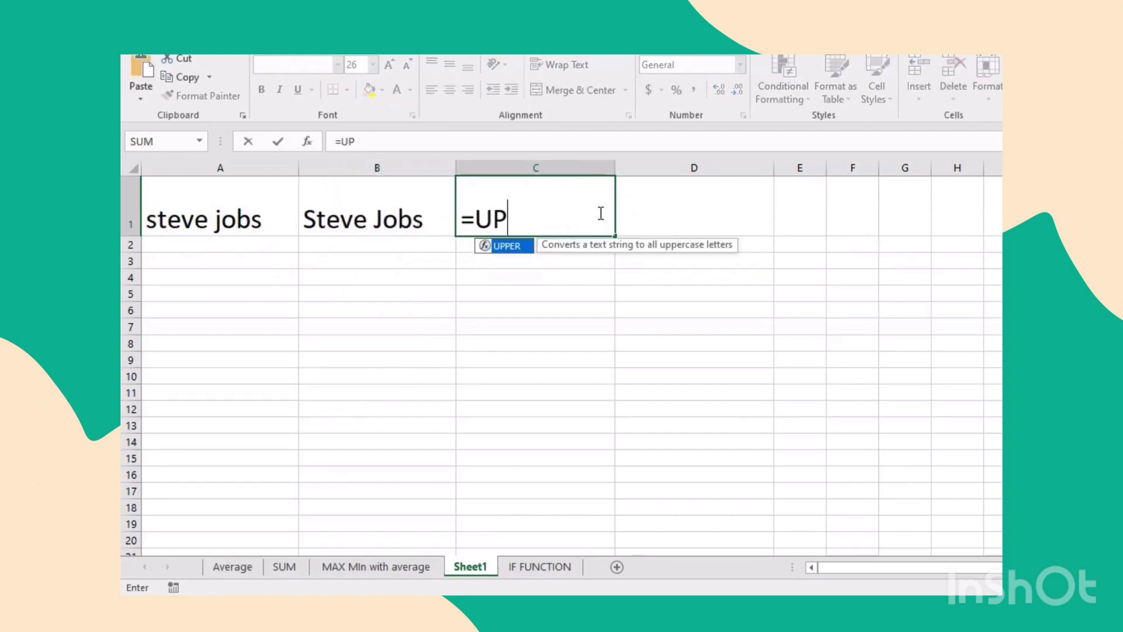
double_click(508, 246)
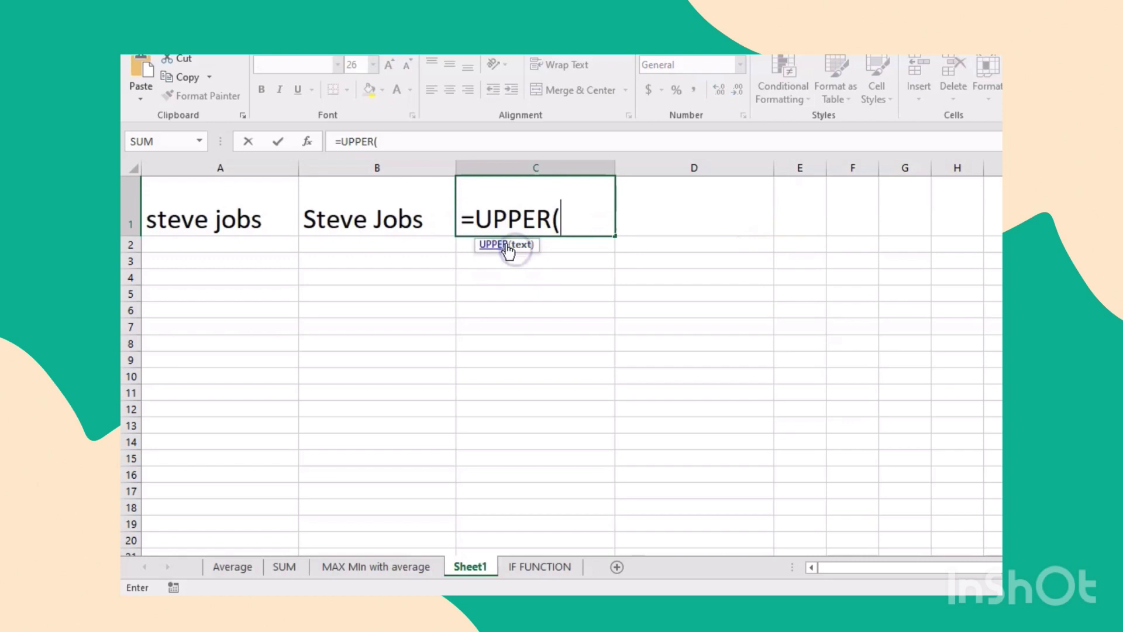
left_click(388, 218)
type(")")
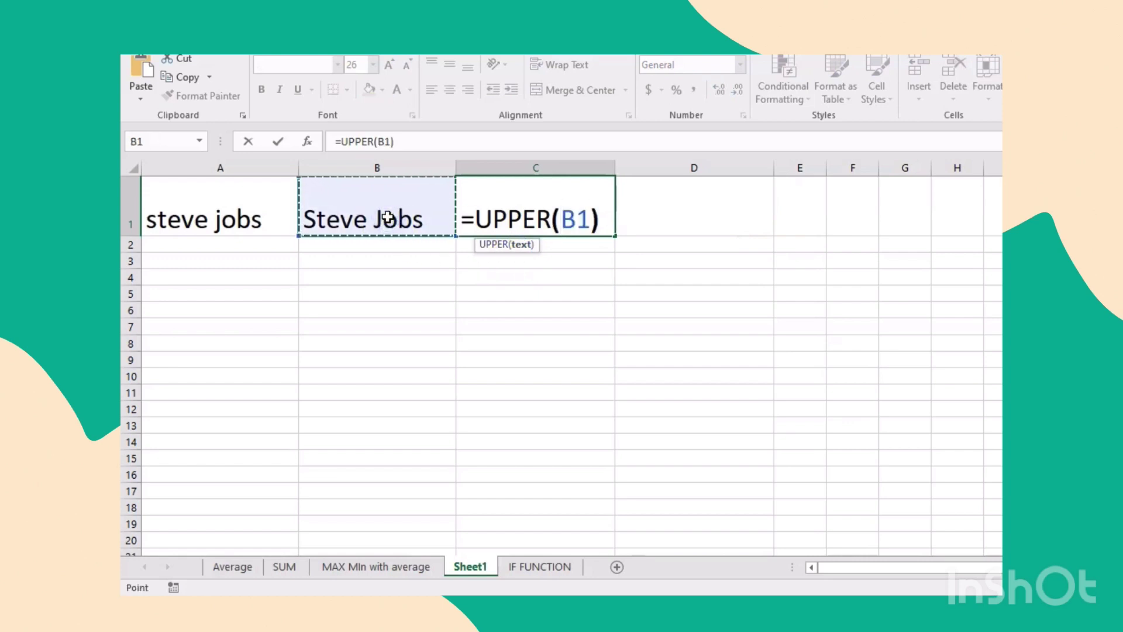
key("Return")
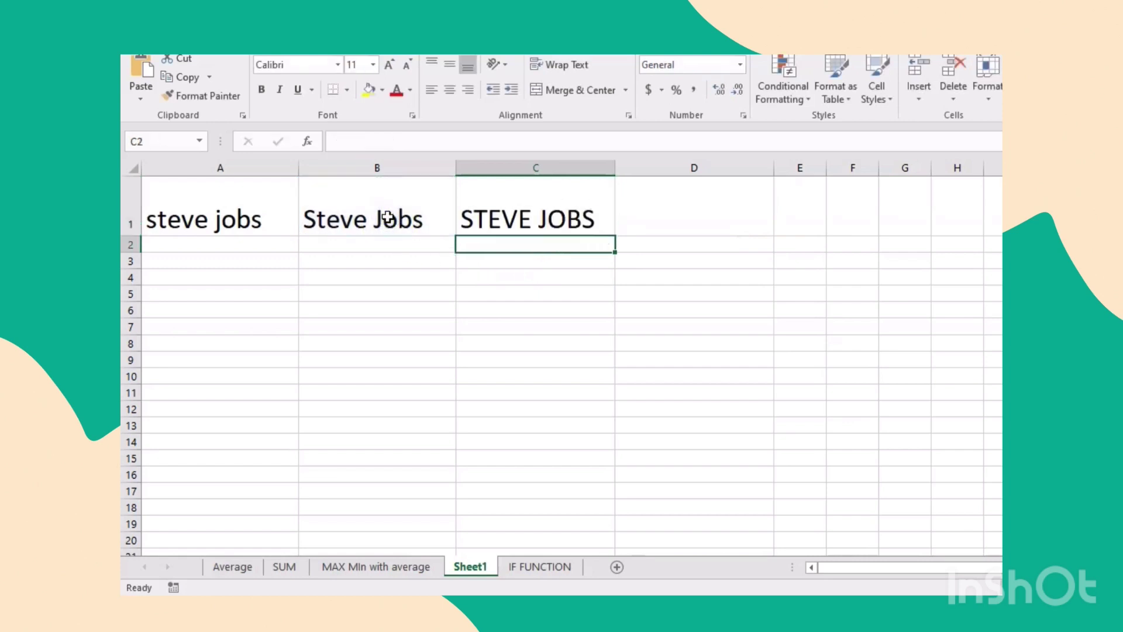
Enter =LOWER(C1) in D1 to turn the name back to lowercase.
left_click(696, 217)
type("=LOWE")
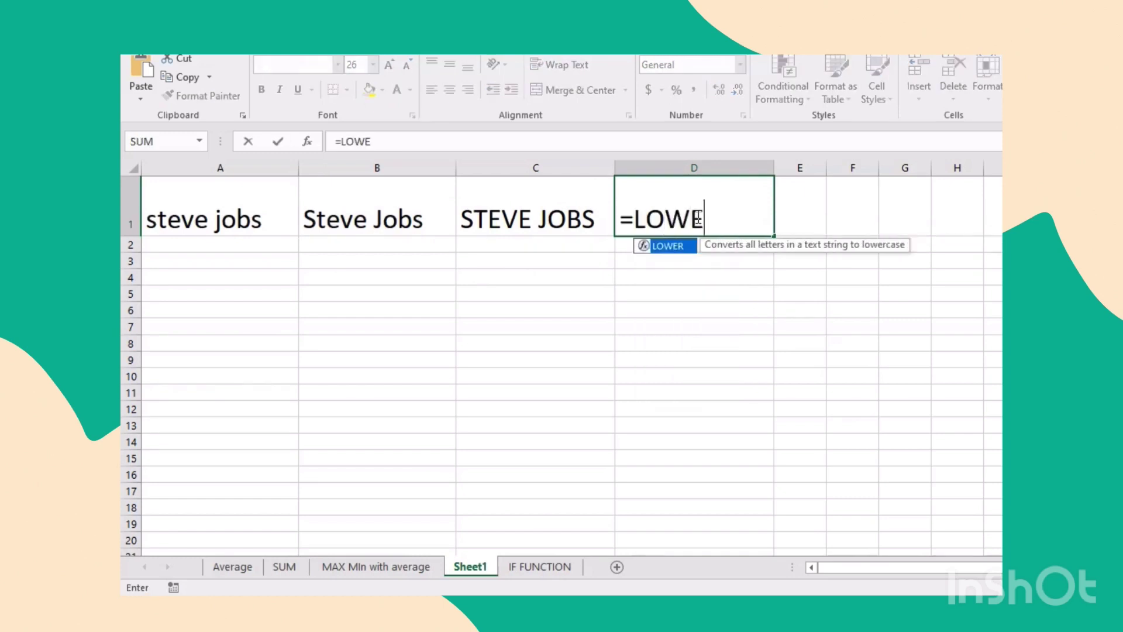
double_click(670, 246)
left_click(570, 221)
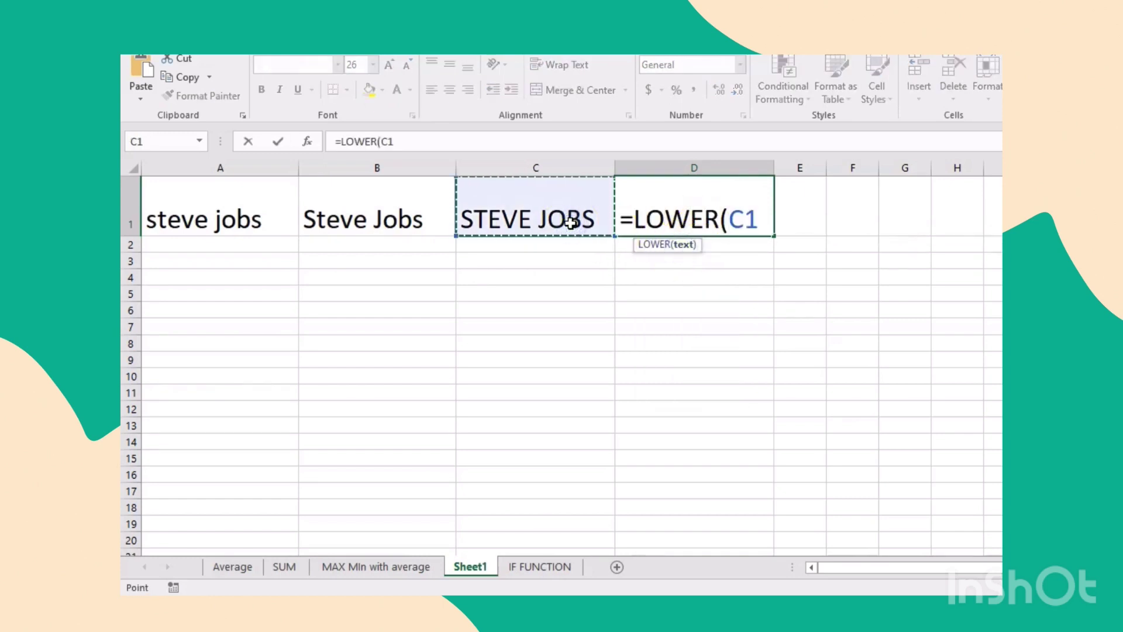
type(")")
key("Return")
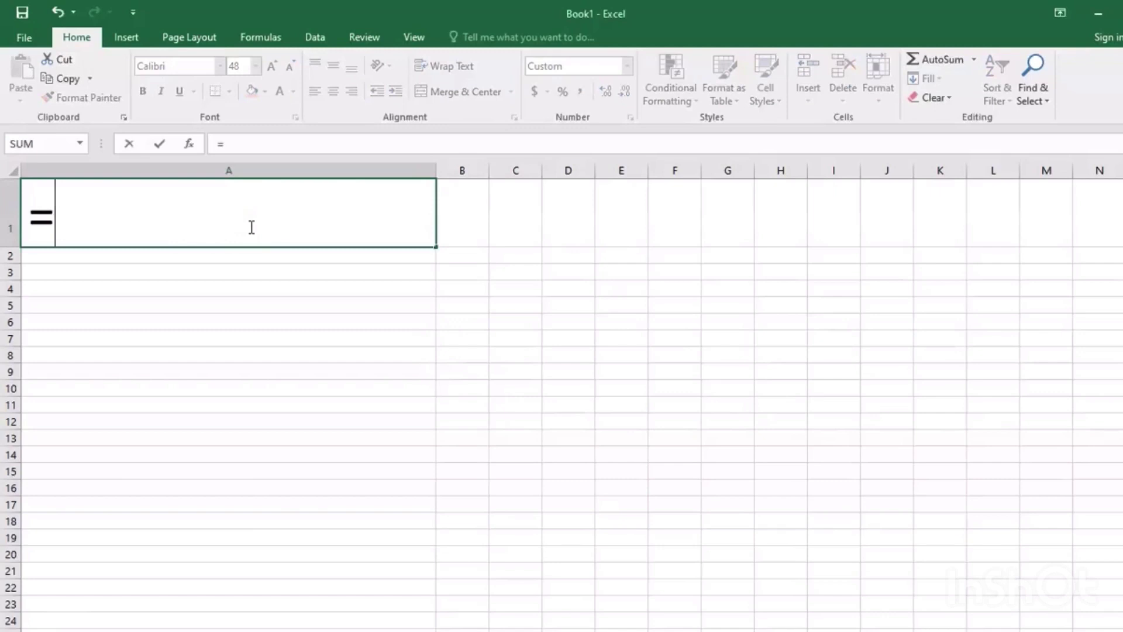
Enter =NOW() in A1, showing 2/21/2022 14:00, and open its number format settings.
type("W")
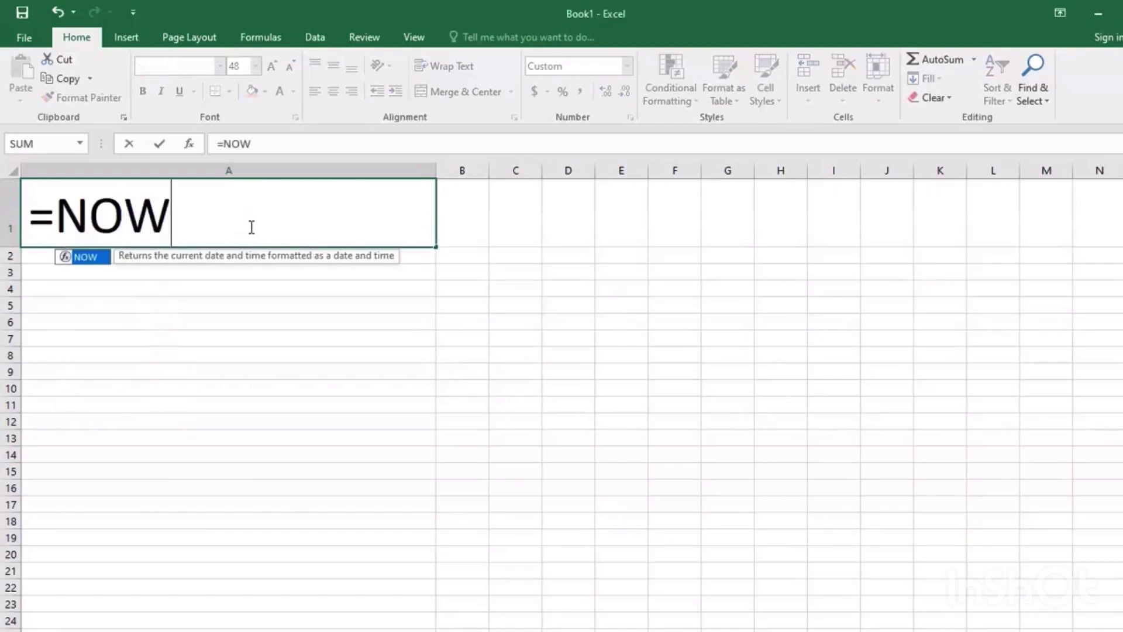
type("()")
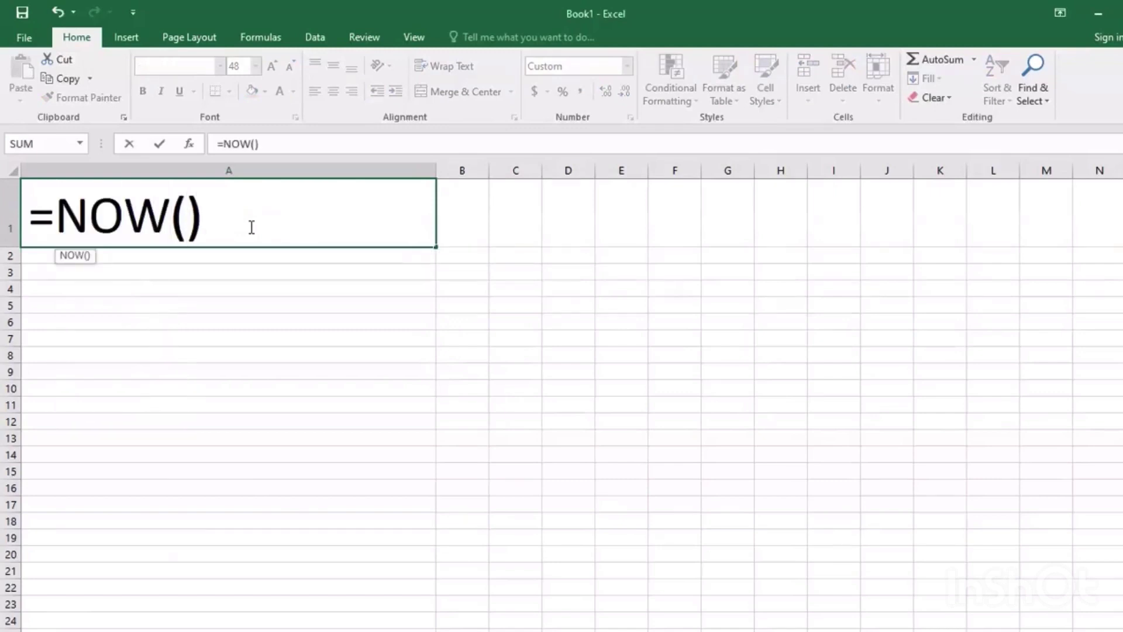
key("Return")
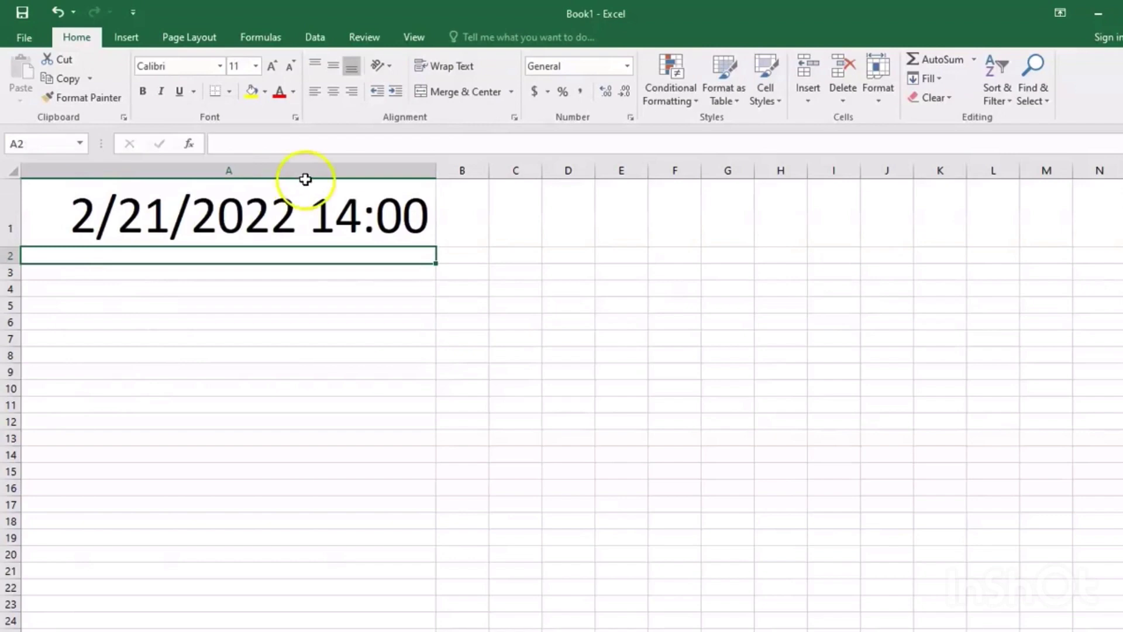
left_click(344, 221)
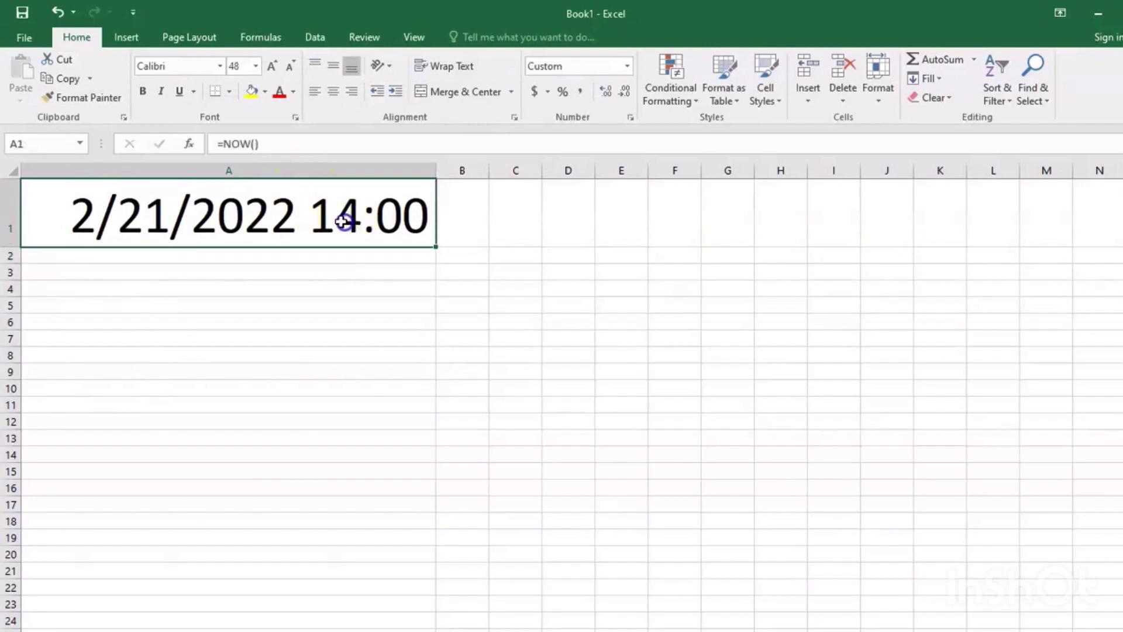
left_click(630, 117)
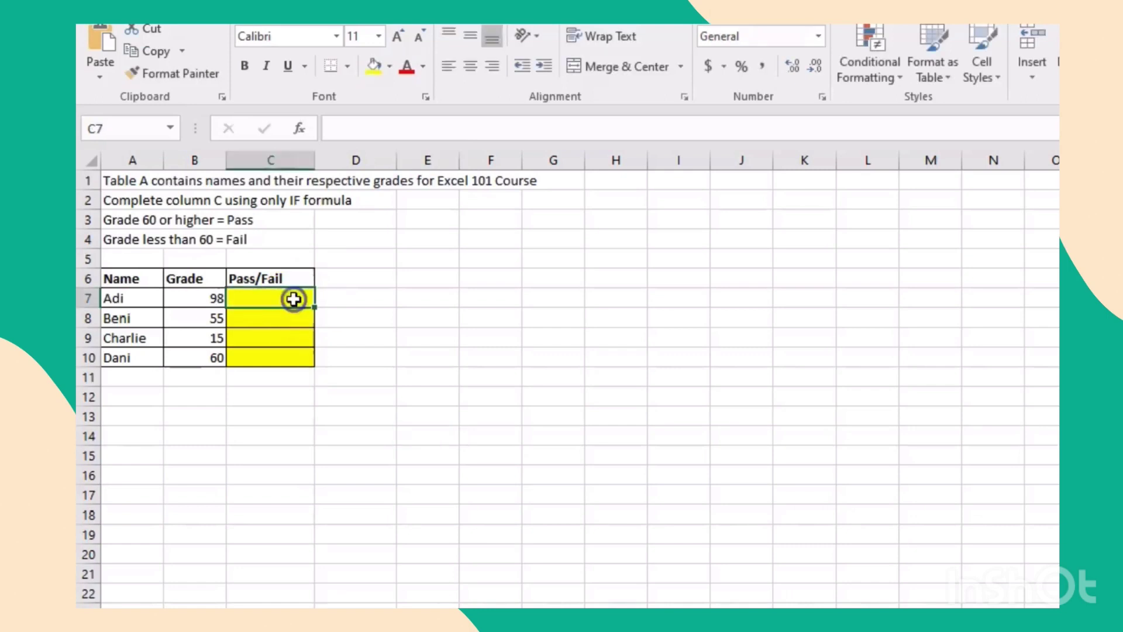
Enter =IF(B7>=60,"PASS","FAIL") in C7, marking the grade of 98 as PASS.
type("=")
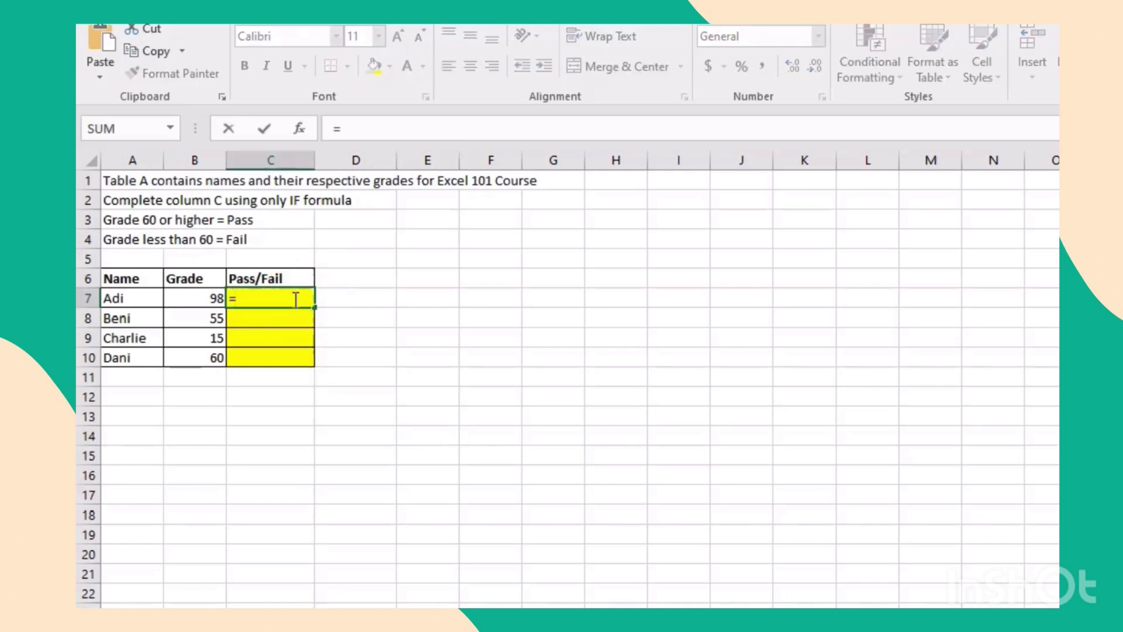
type("IF")
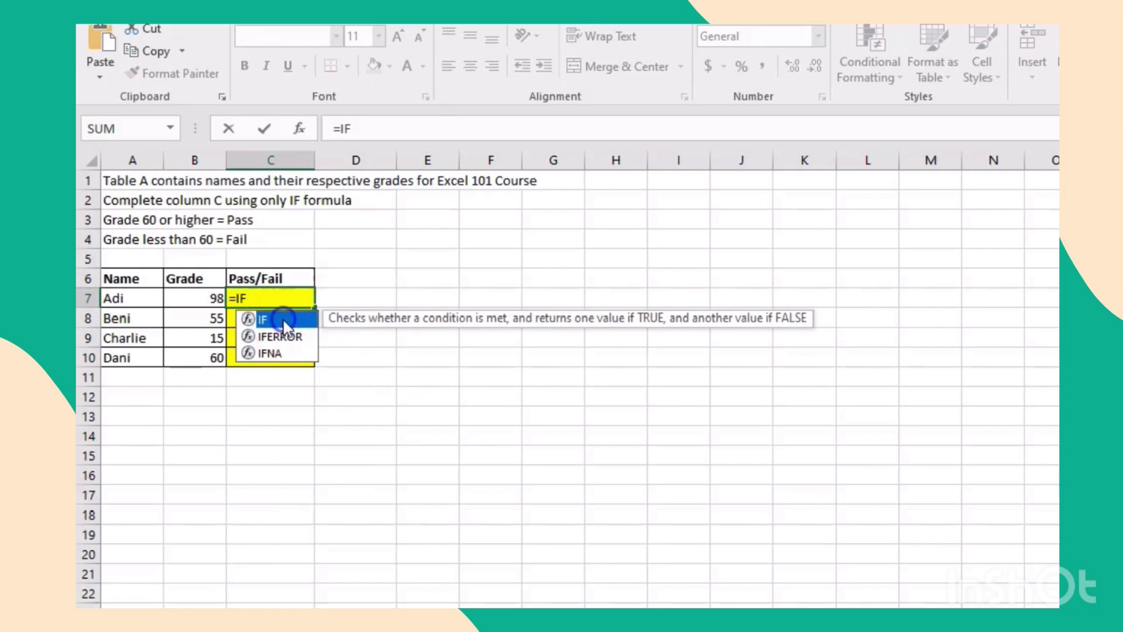
double_click(288, 320)
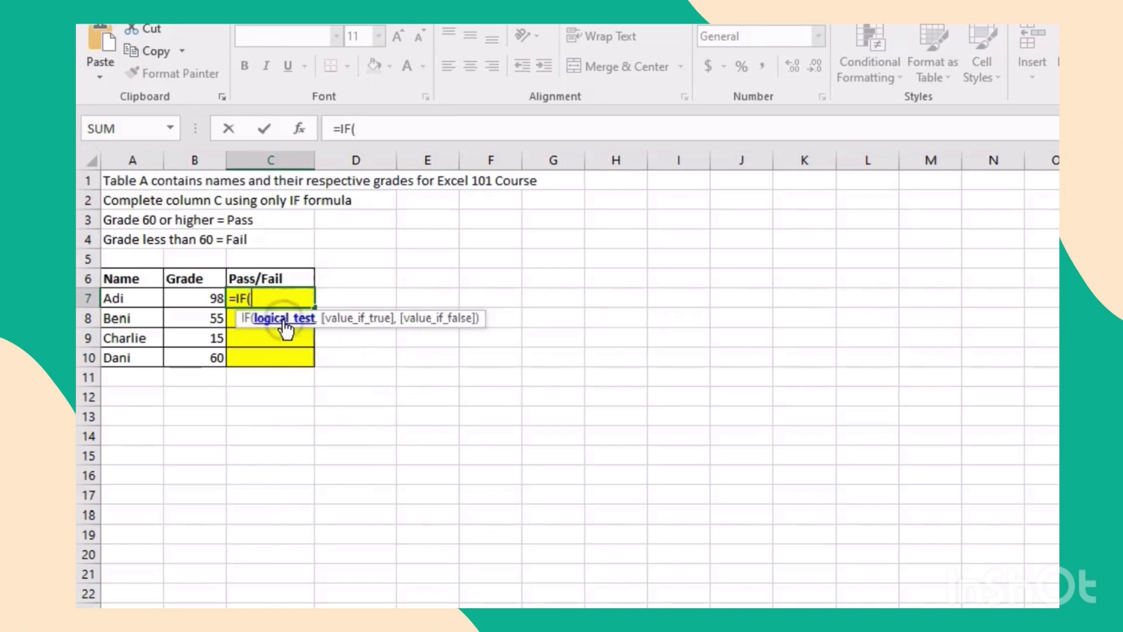
left_click(210, 300)
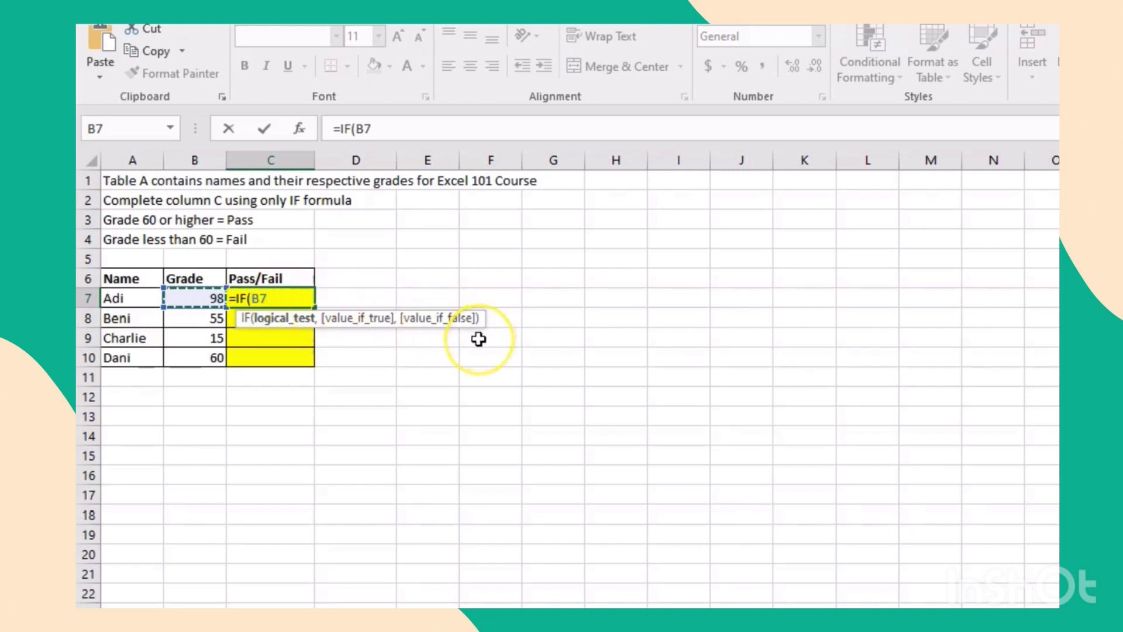
type(">")
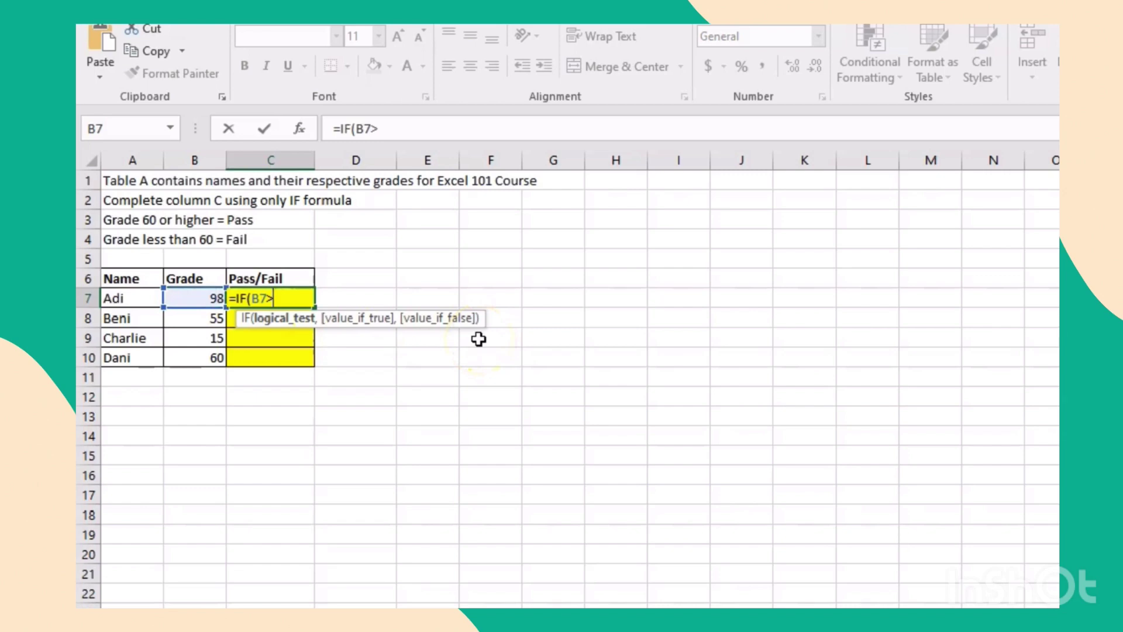
type("=60,")
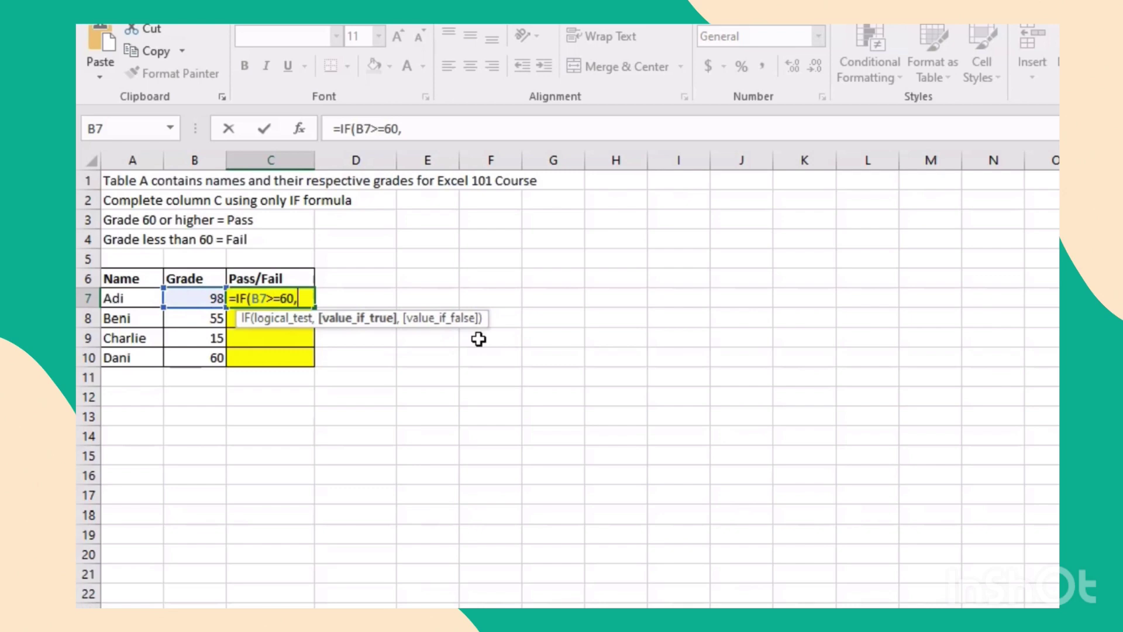
type("\"PASS")
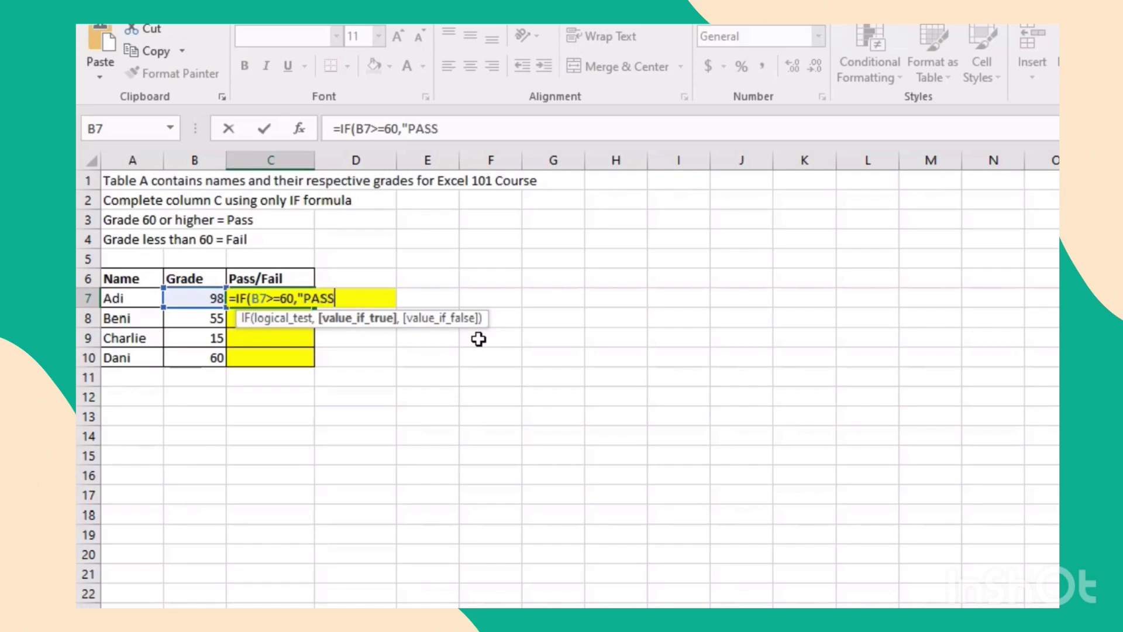
type("\",")
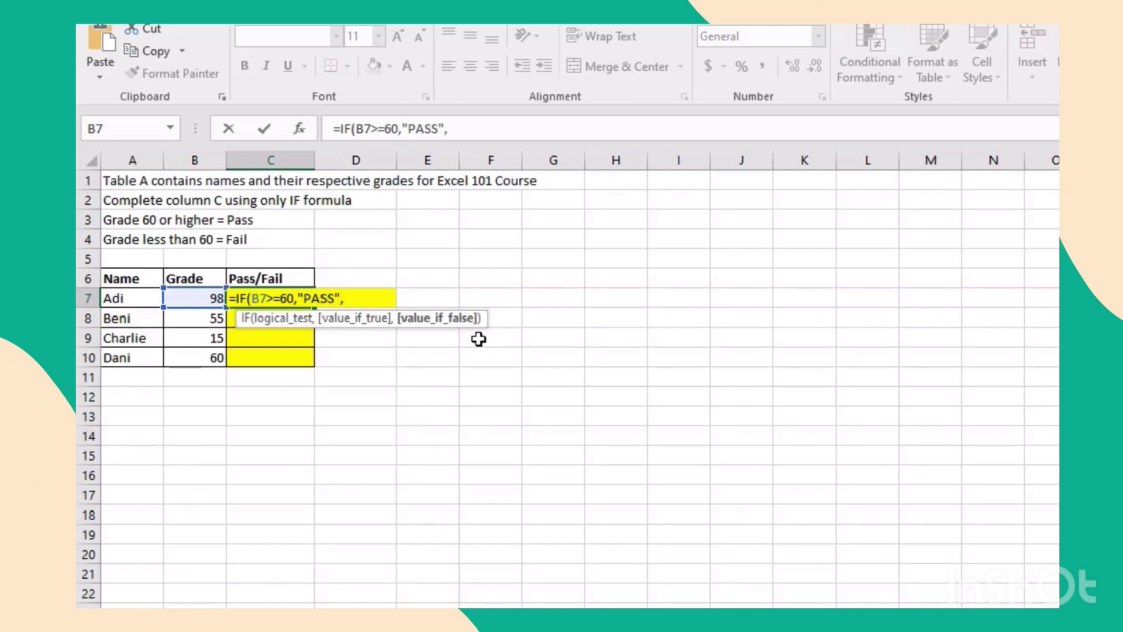
type("\"FAIL\")")
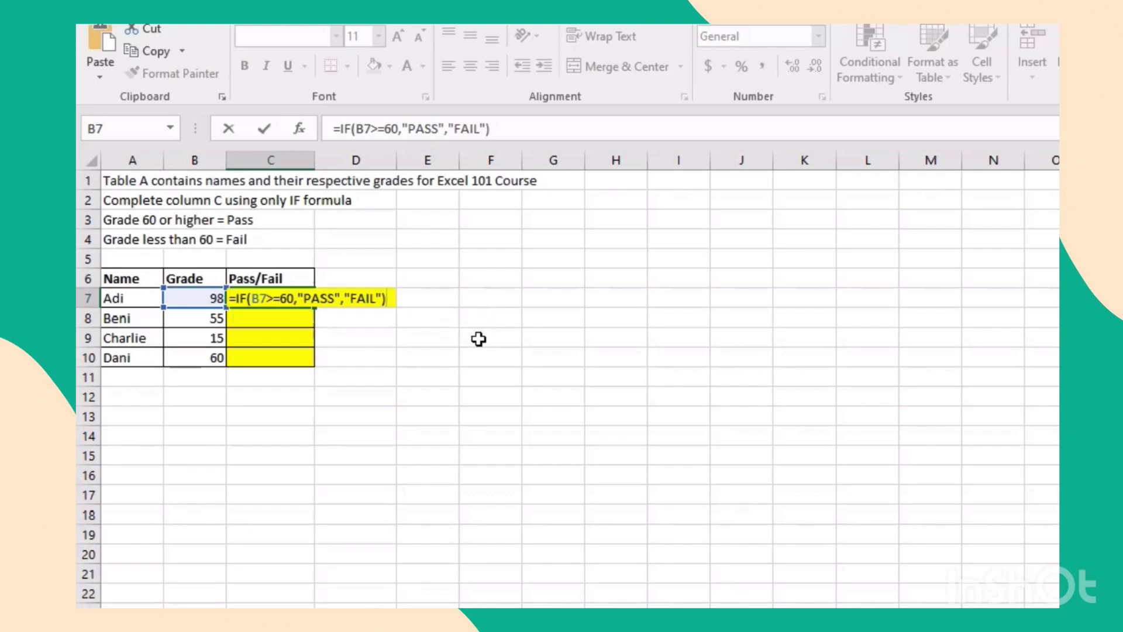
key("Return")
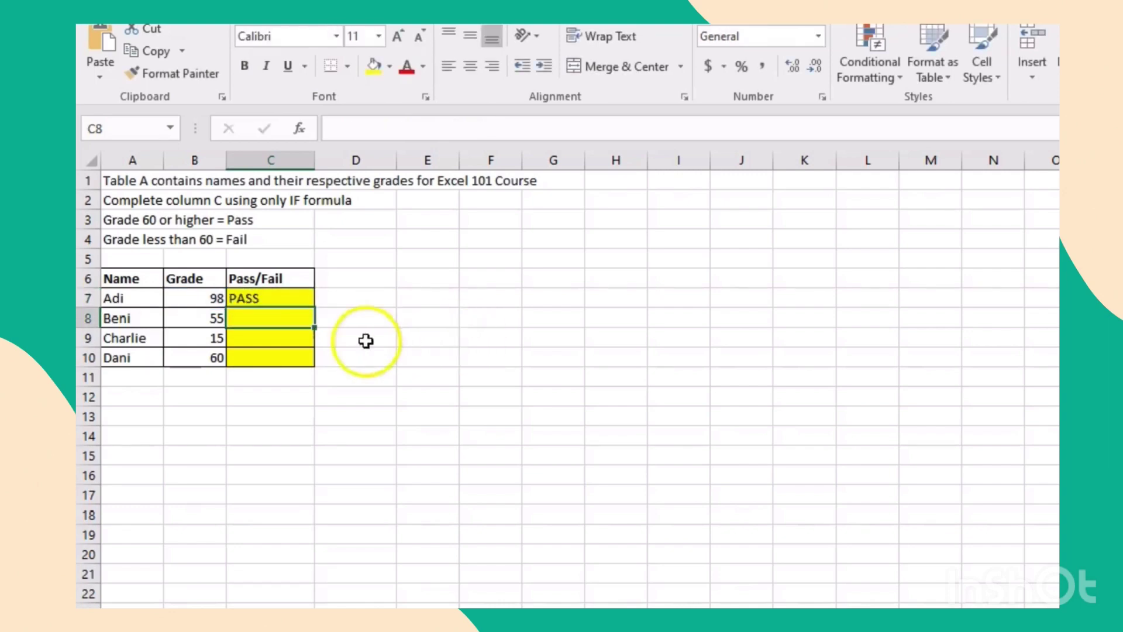
Copy C7's IF formula down to C10, then check the copied formulas in C8 and C9.
left_click(290, 295)
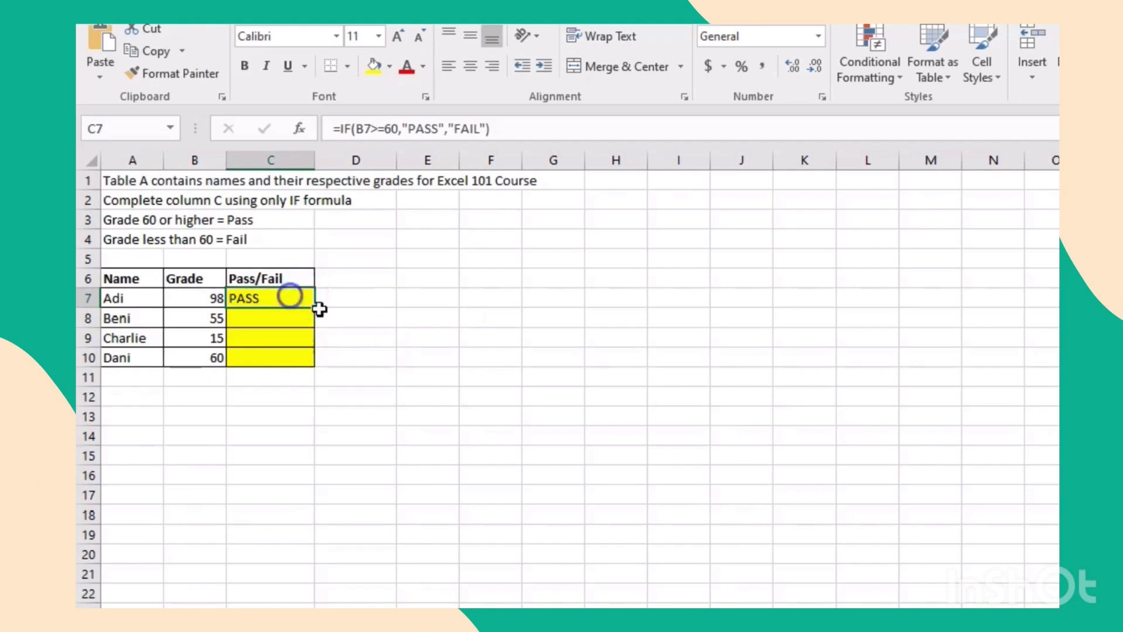
left_click_drag(314, 307, 310, 367)
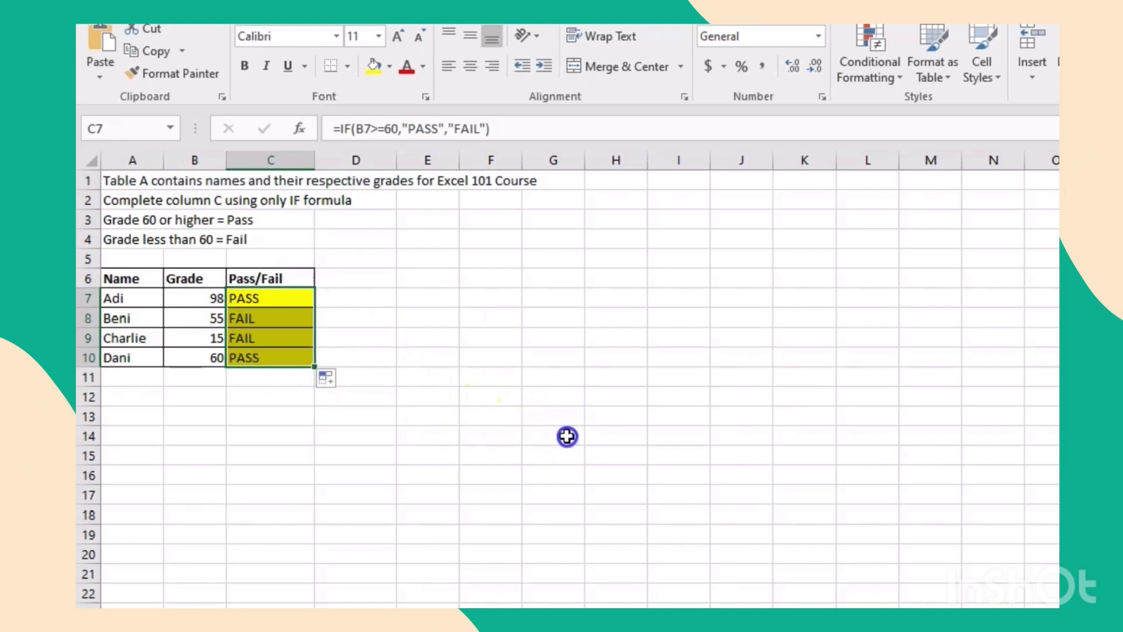
left_click(567, 436)
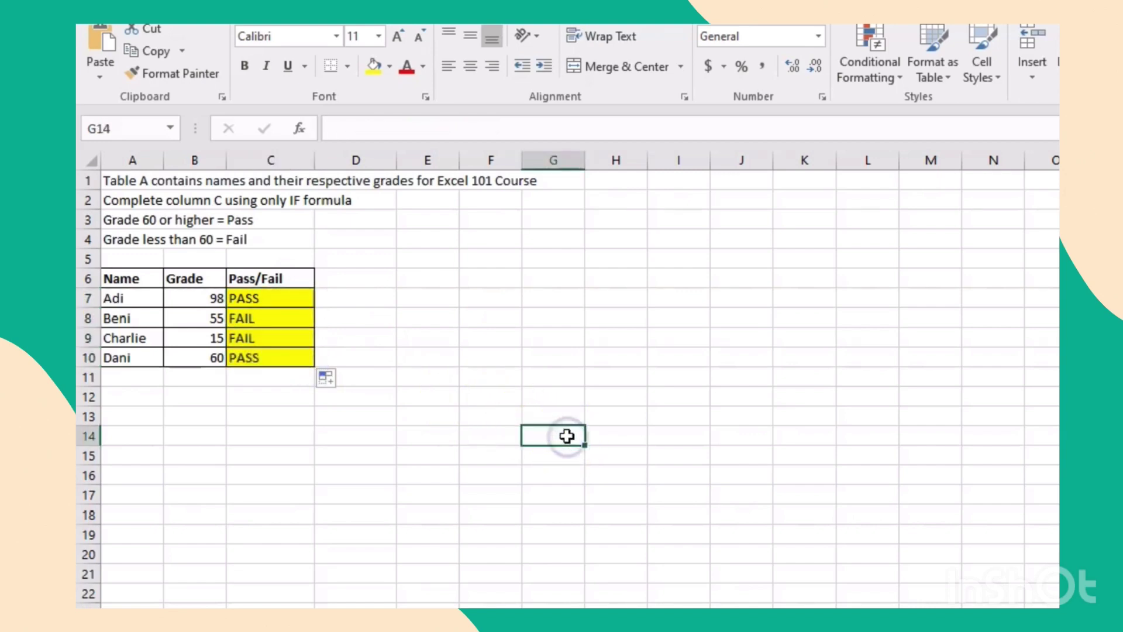
left_click(293, 295)
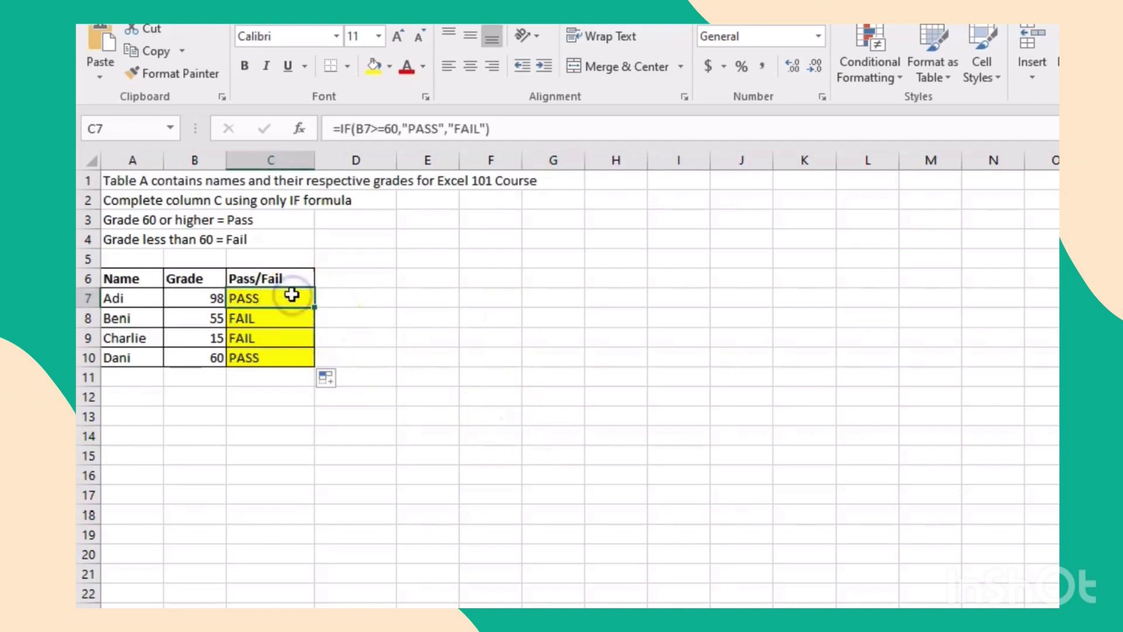
key("Down")
key("Down")
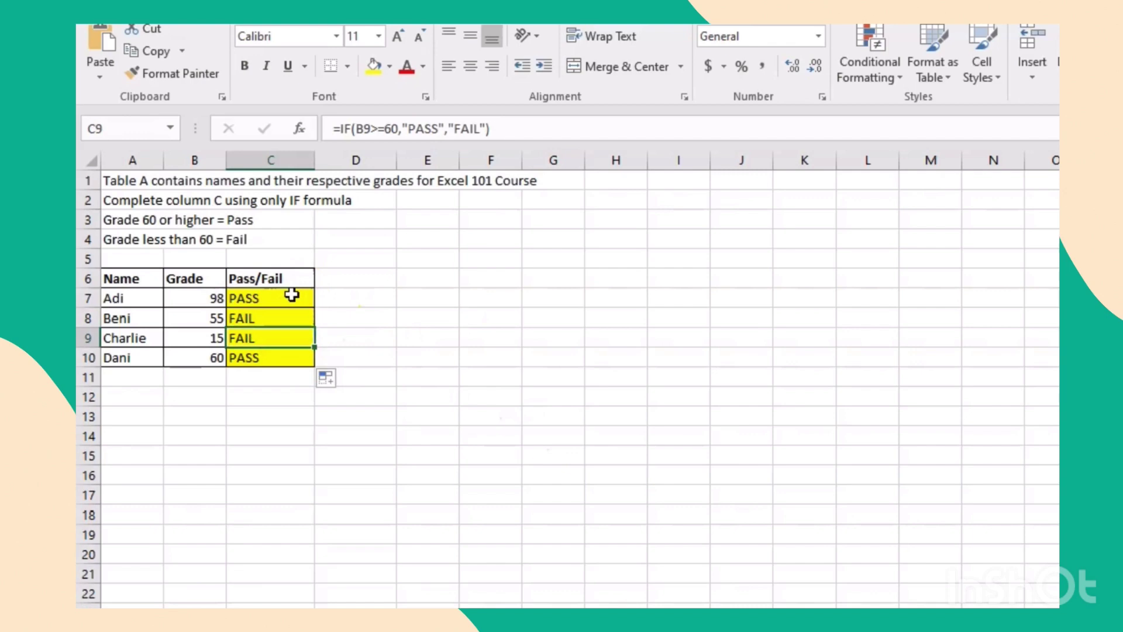
key("Down")
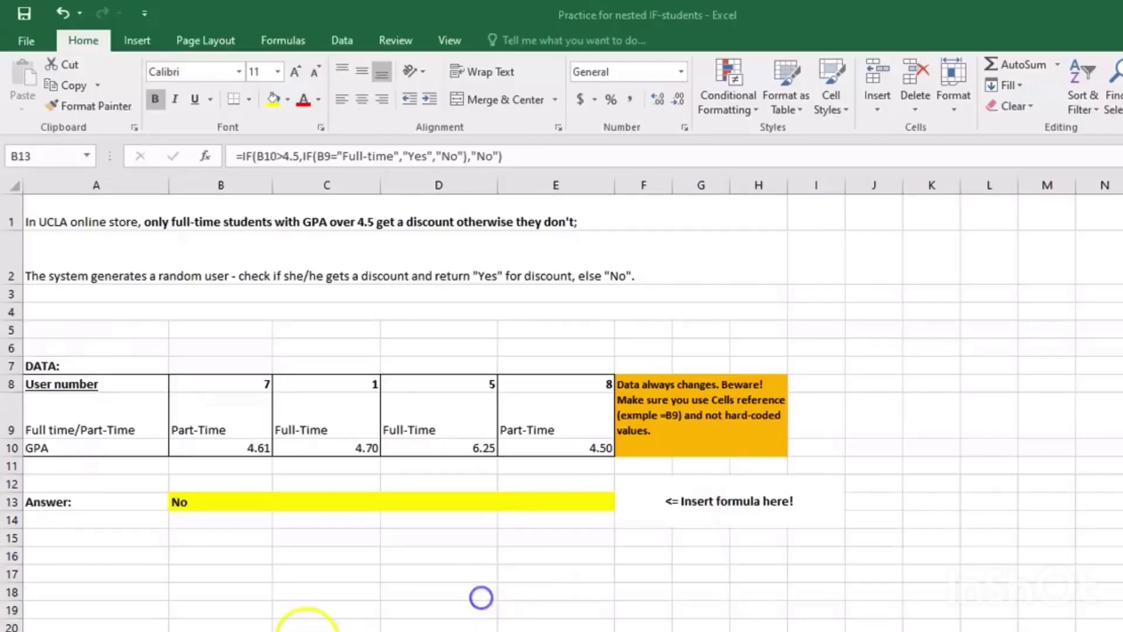
Select the Answer cell B13 in the 'Practice for nested IF-students' workbook.
left_click(217, 503)
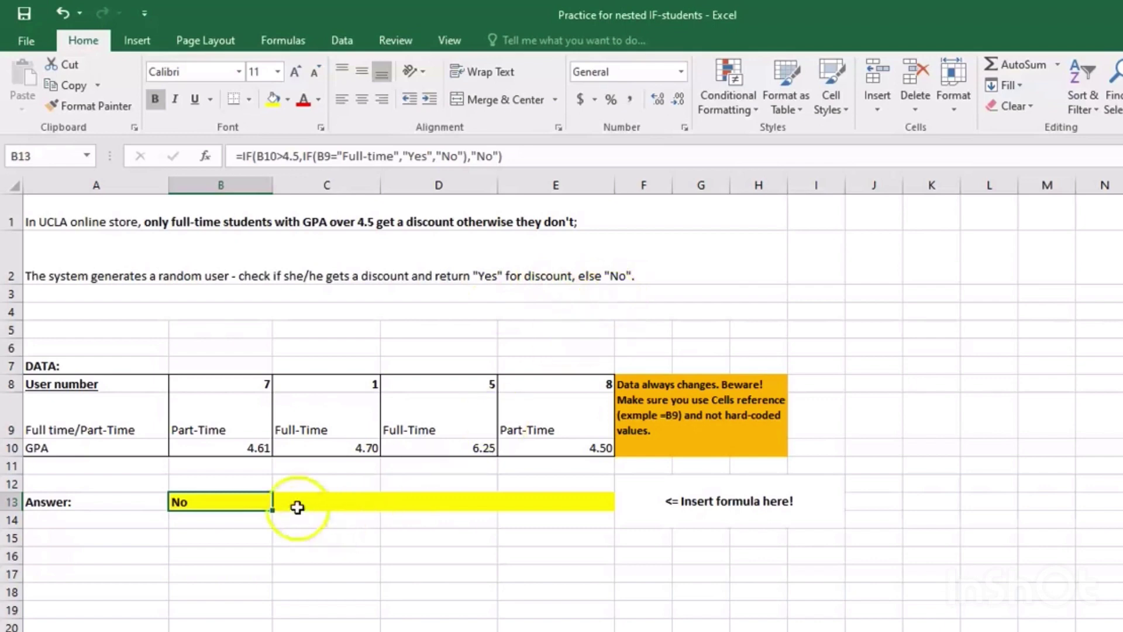
Clear B13 and start a new formula =IF(B10>4.5, followed by a nested IF.
double_click(244, 501)
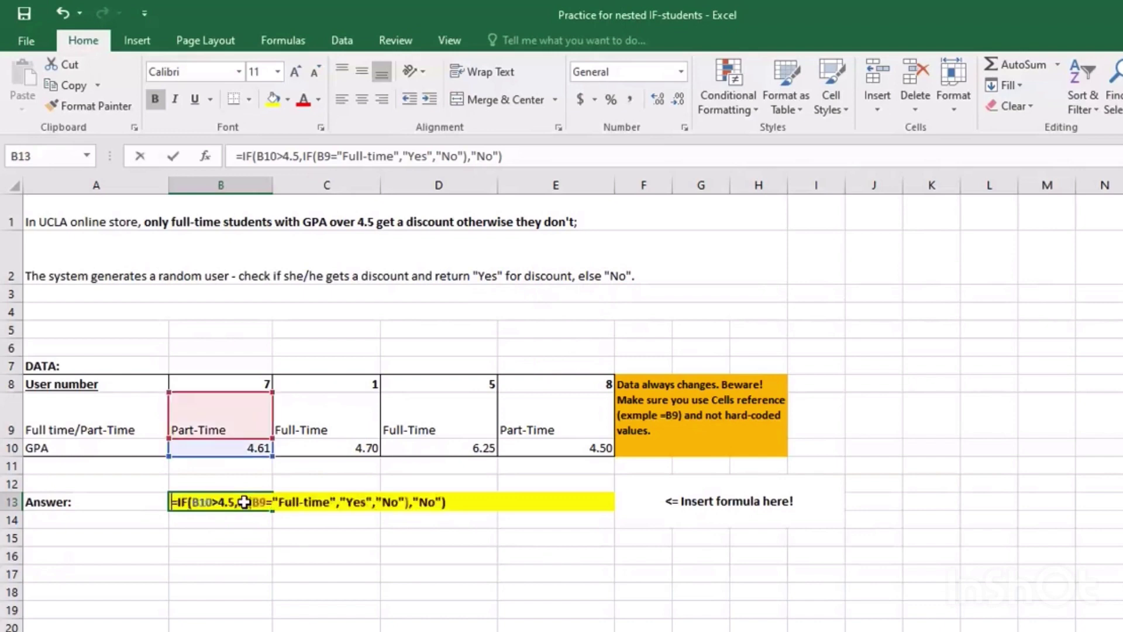
key("BackSpace")
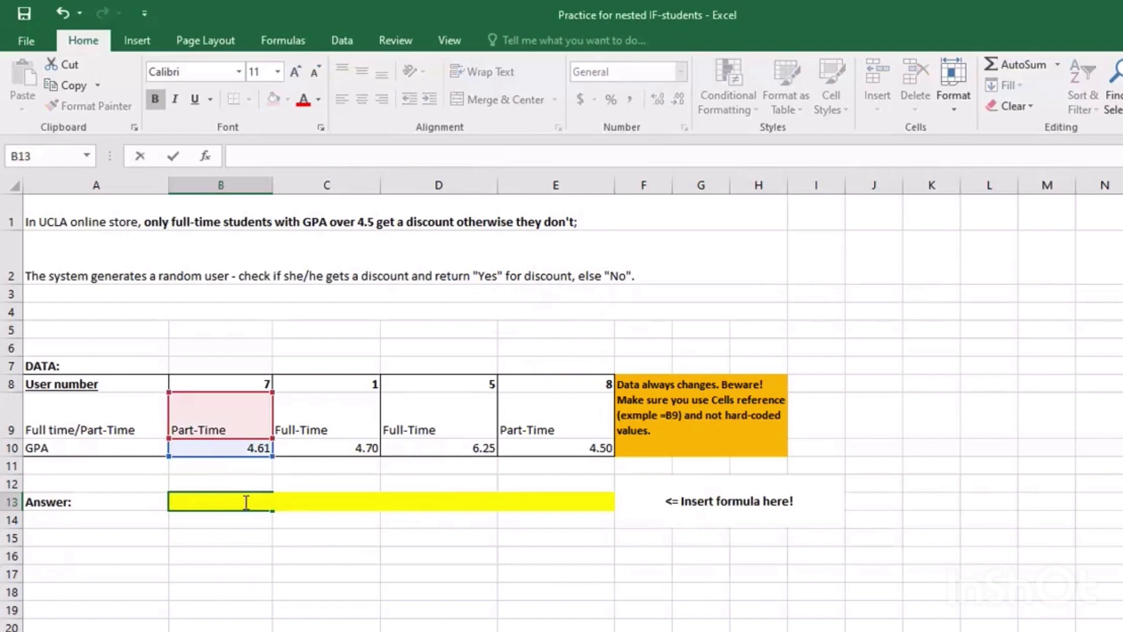
type("=")
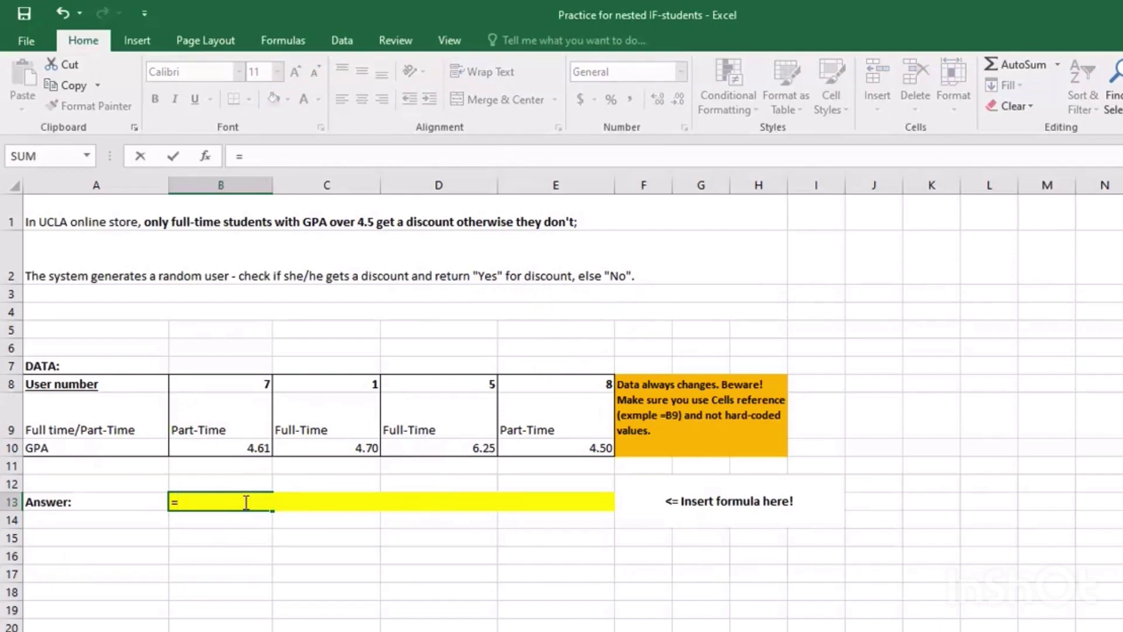
type("If")
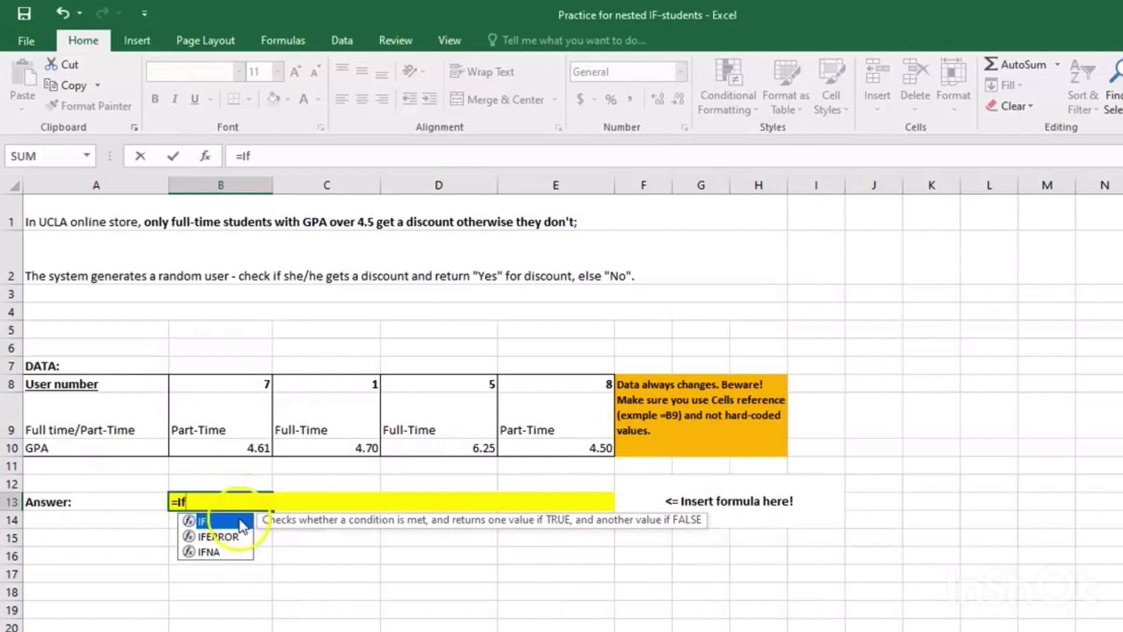
left_click(240, 520)
left_click(241, 521)
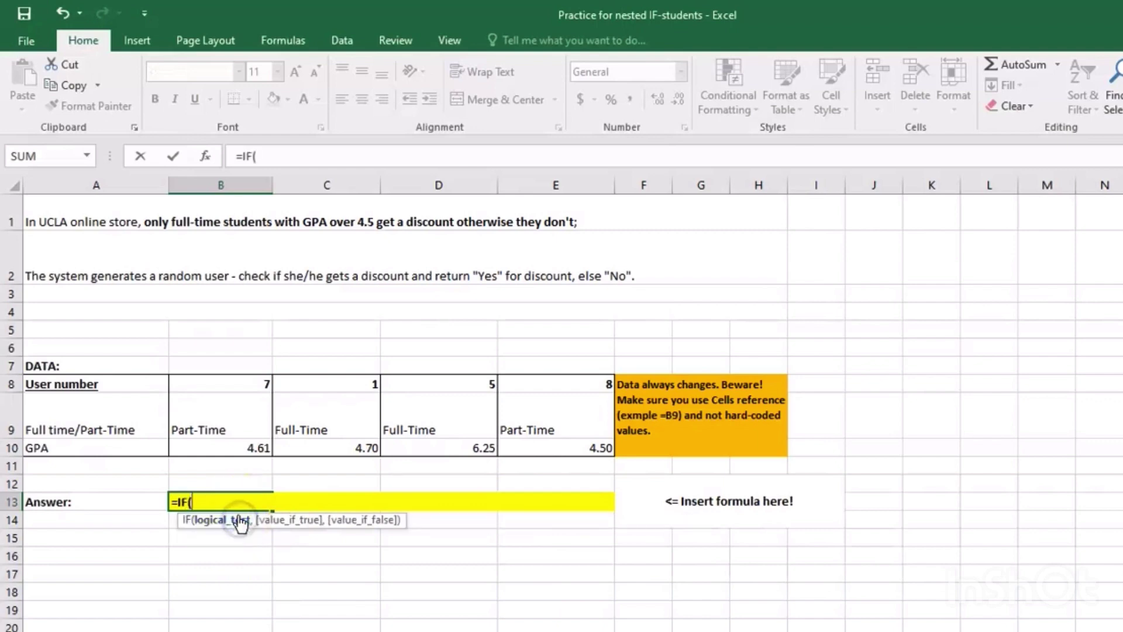
left_click(240, 448)
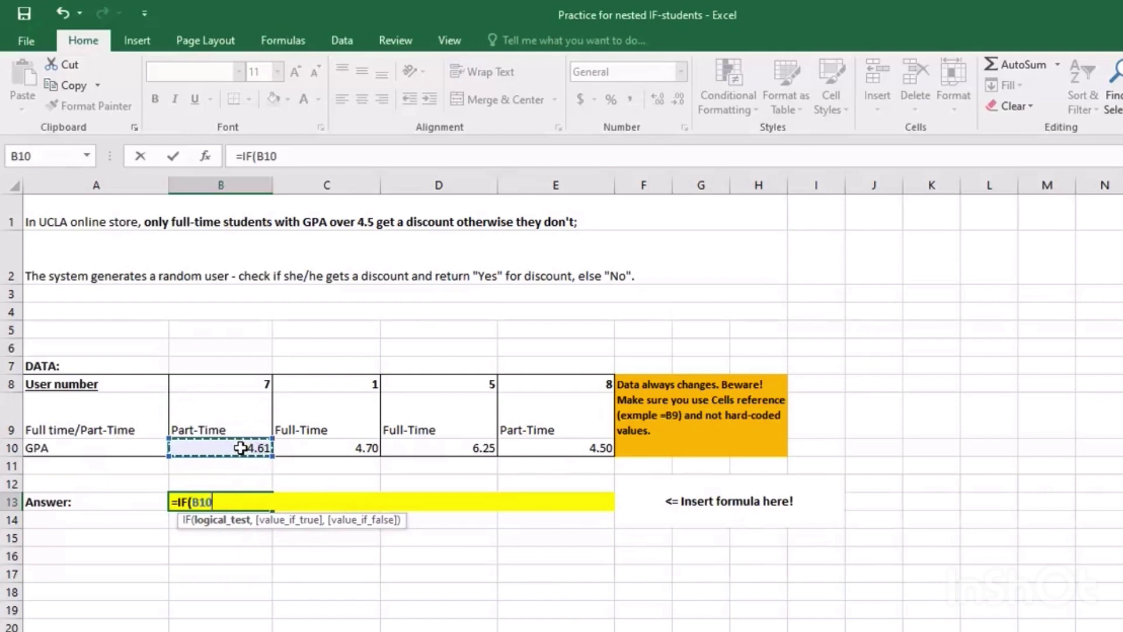
type(">4.")
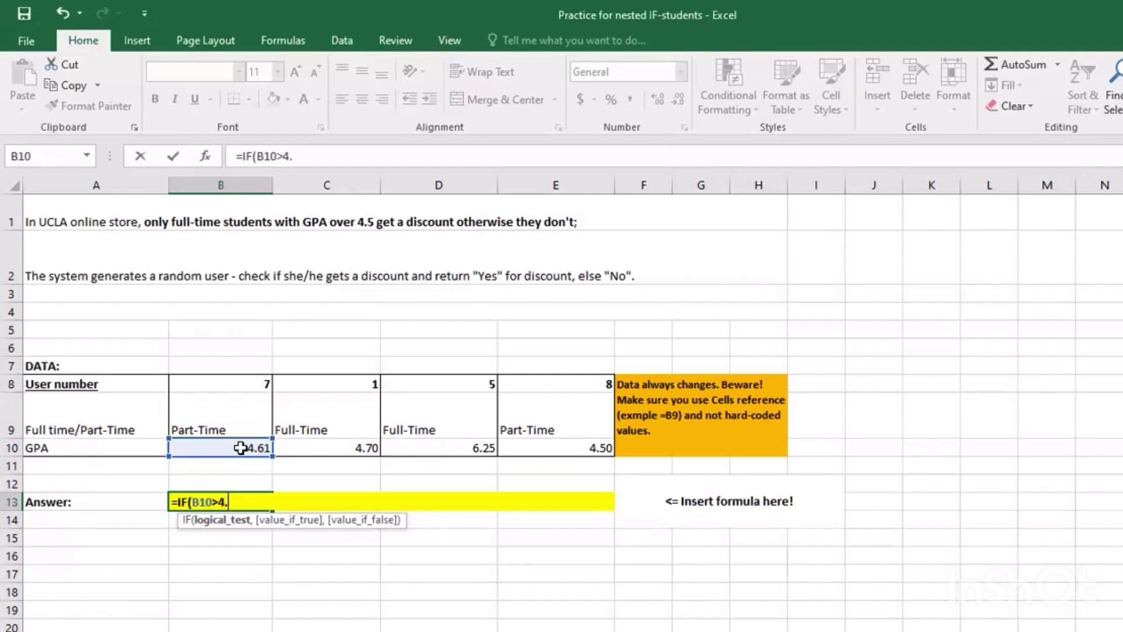
type("5,")
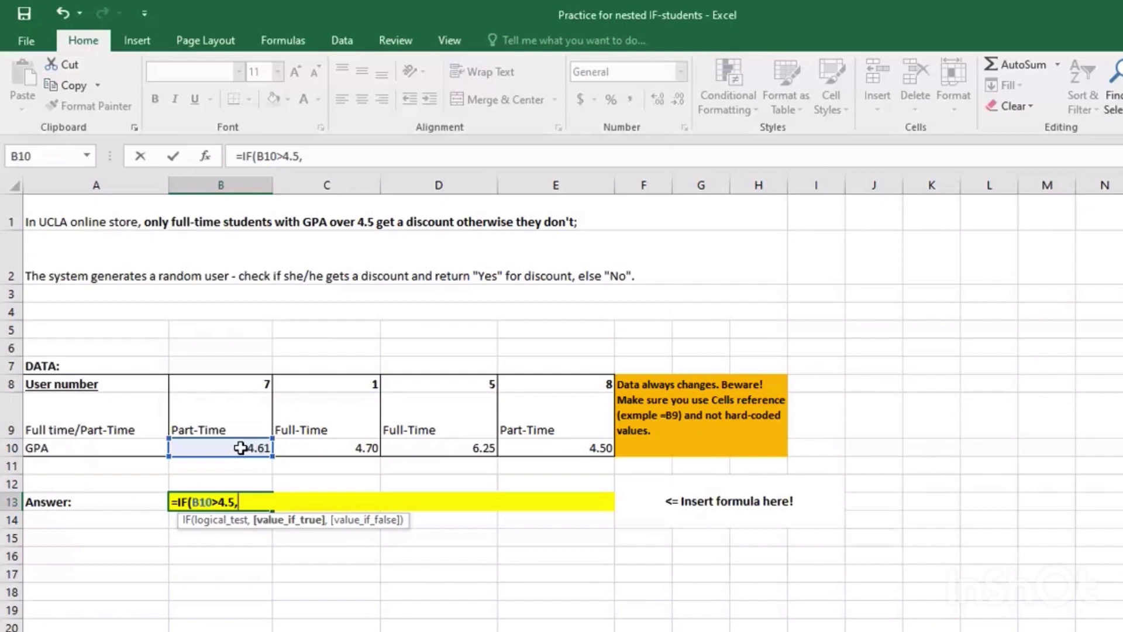
type("If")
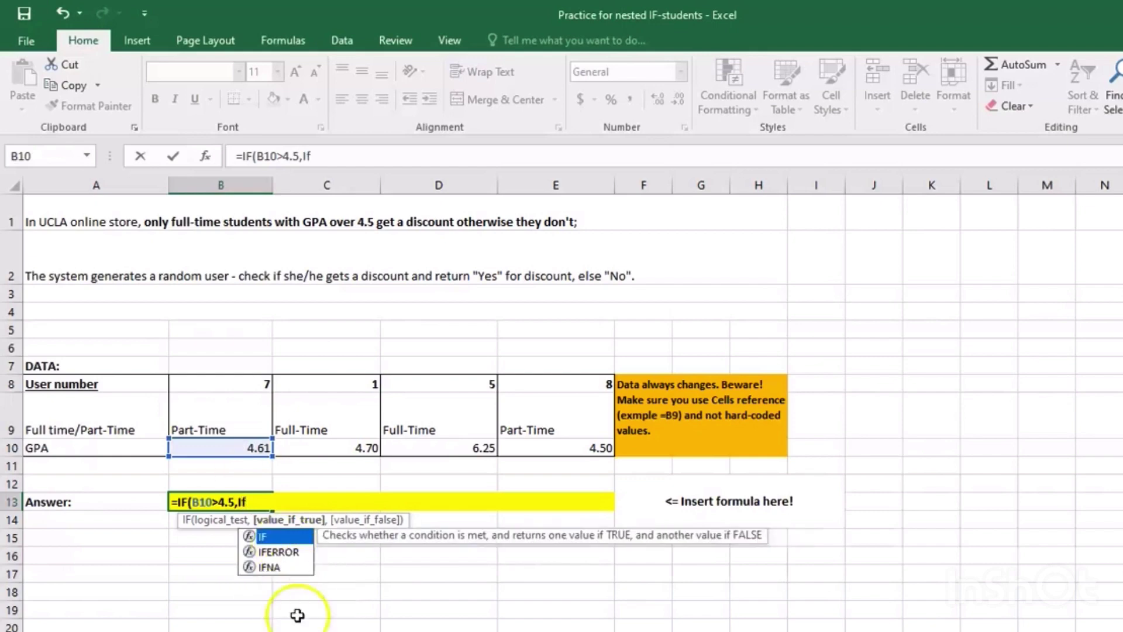
Complete and commit B13 as =IF(B10>4.5,IF(B9="Full-time","Yes","No"),"No").
left_click(306, 544)
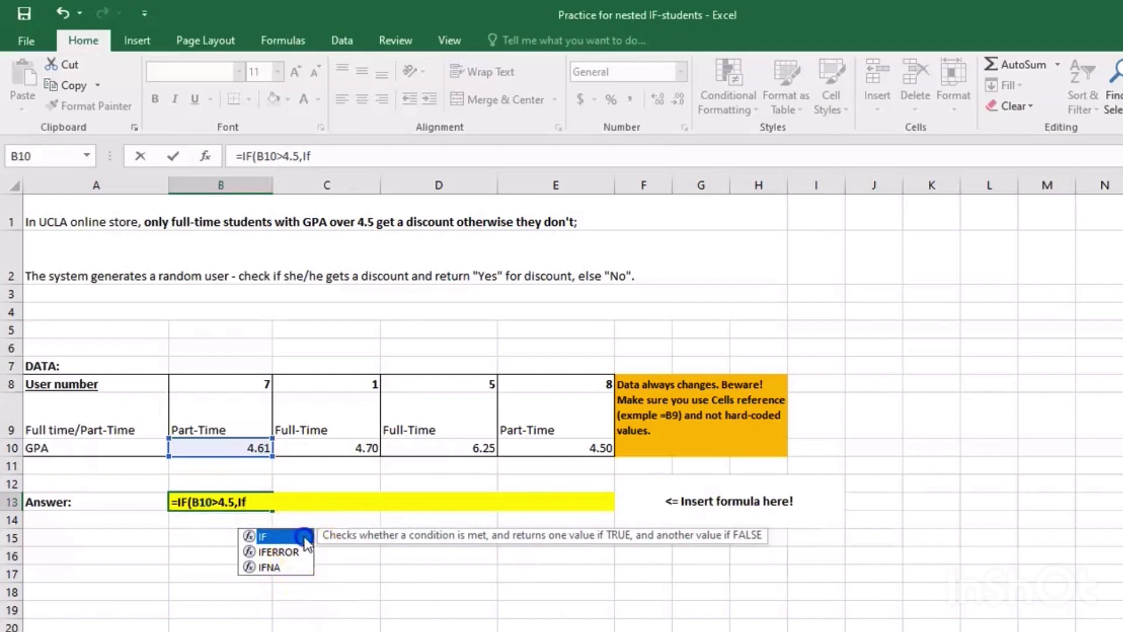
double_click(304, 536)
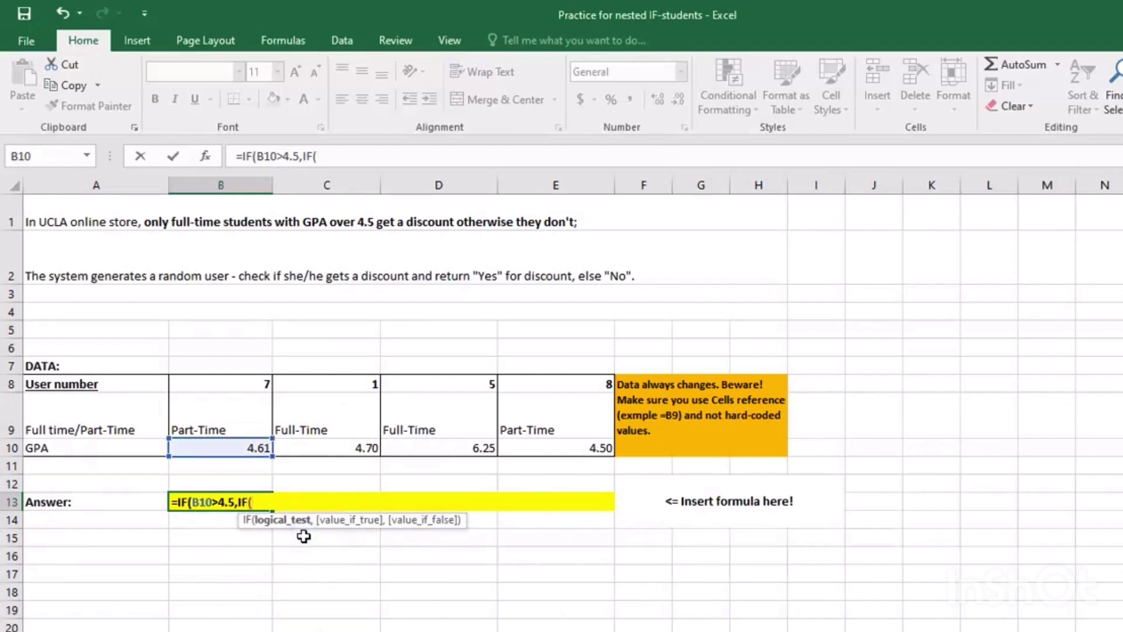
left_click(236, 422)
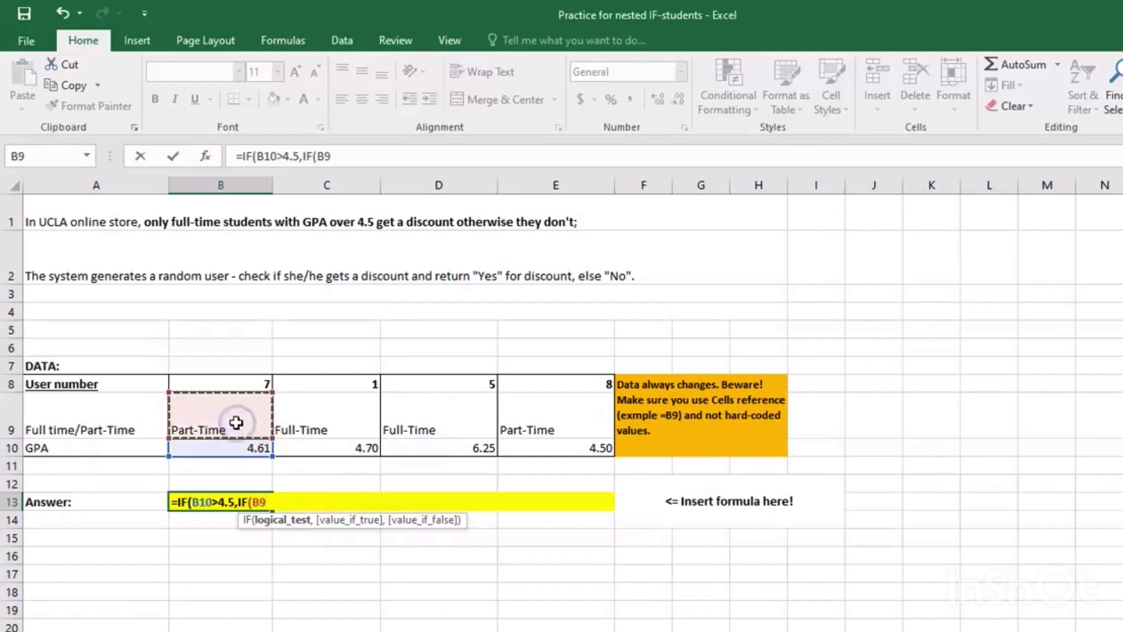
type("=")
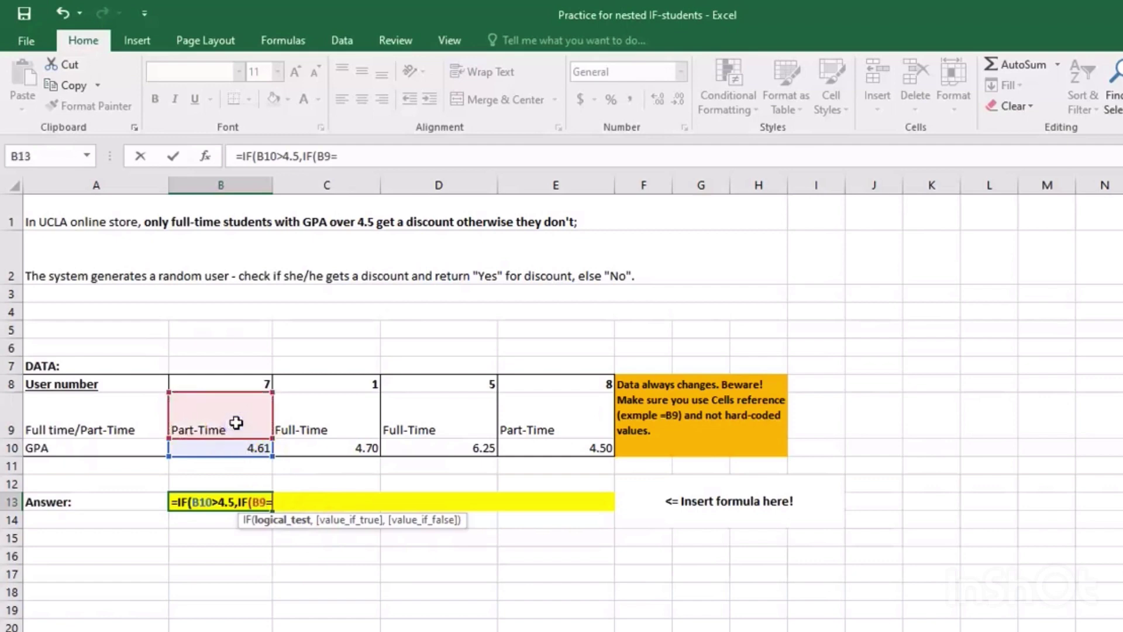
type("\"")
type("Full-time")
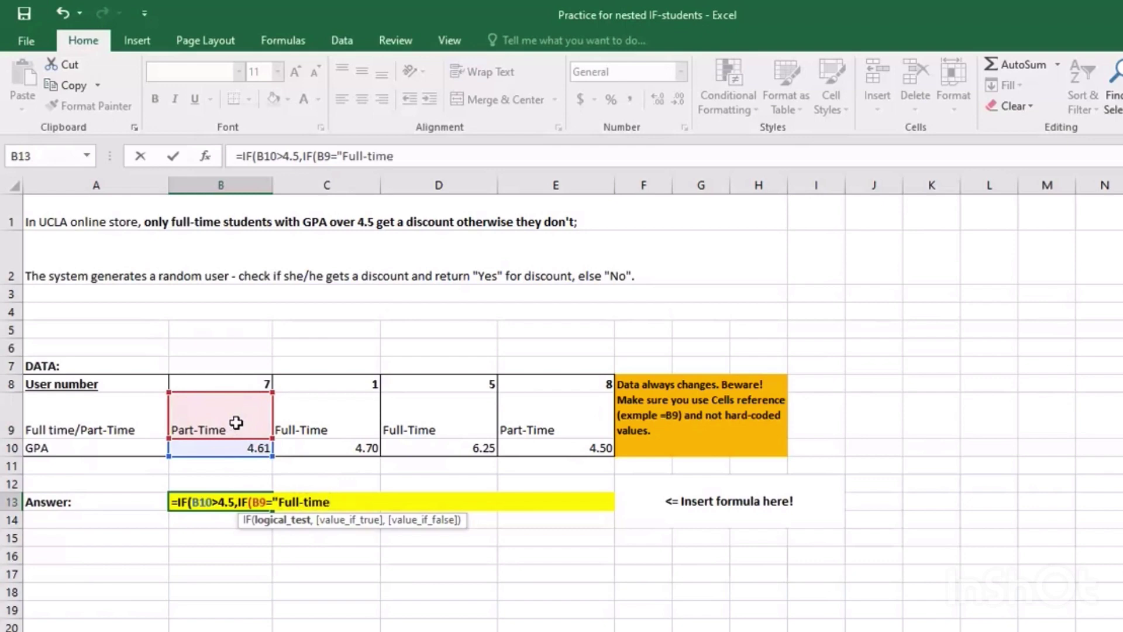
type("\",")
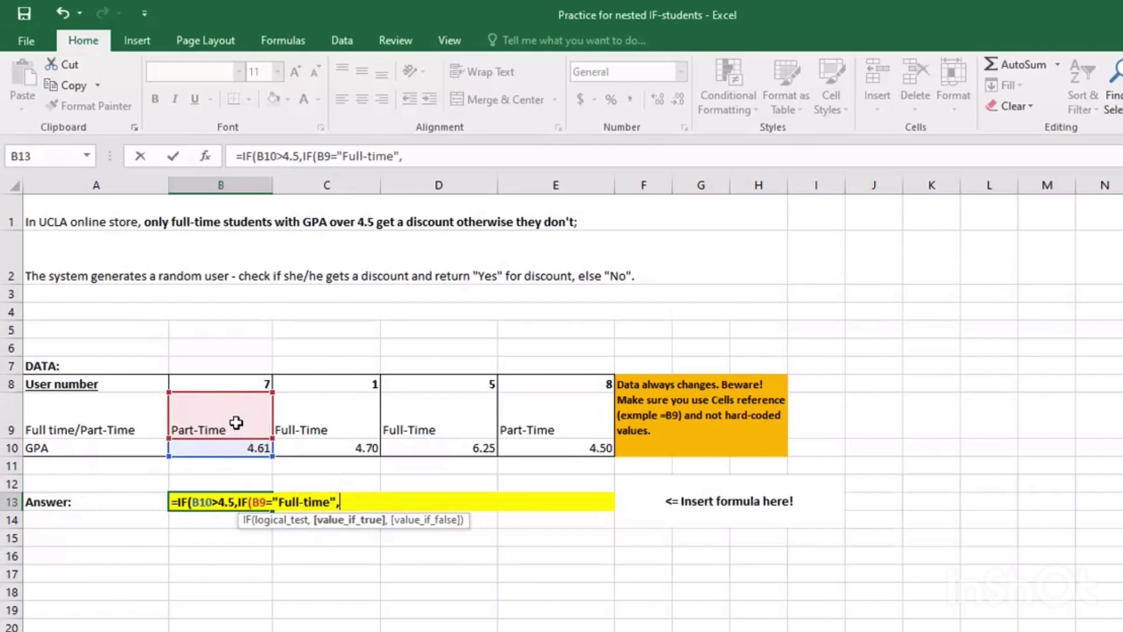
type("Y")
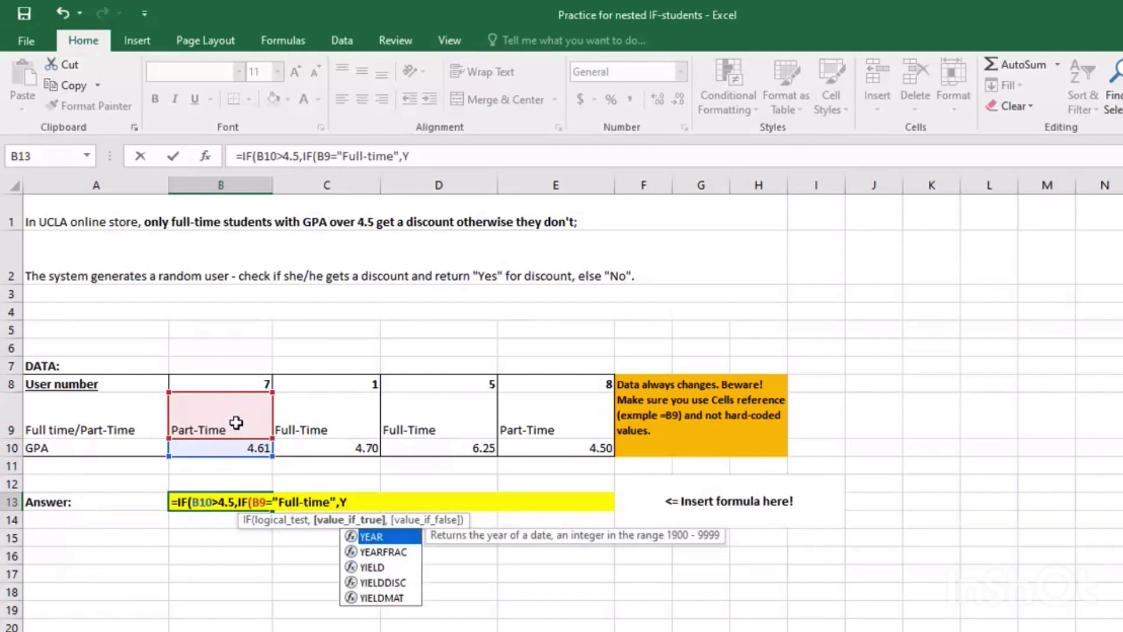
key("BackSpace")
type("\"")
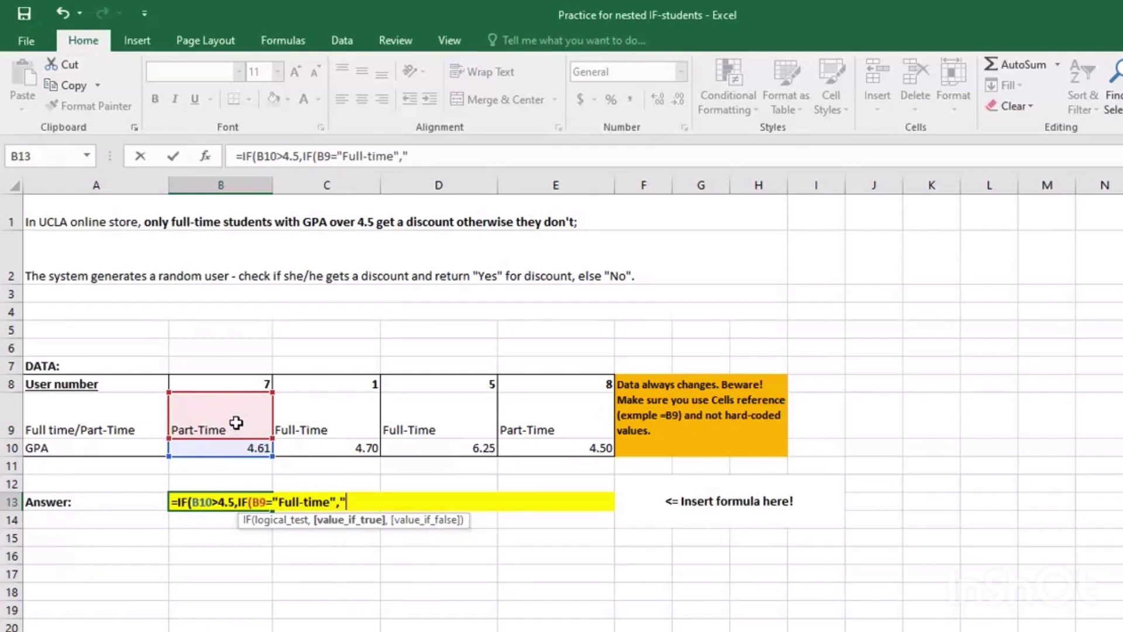
type("Yes\",")
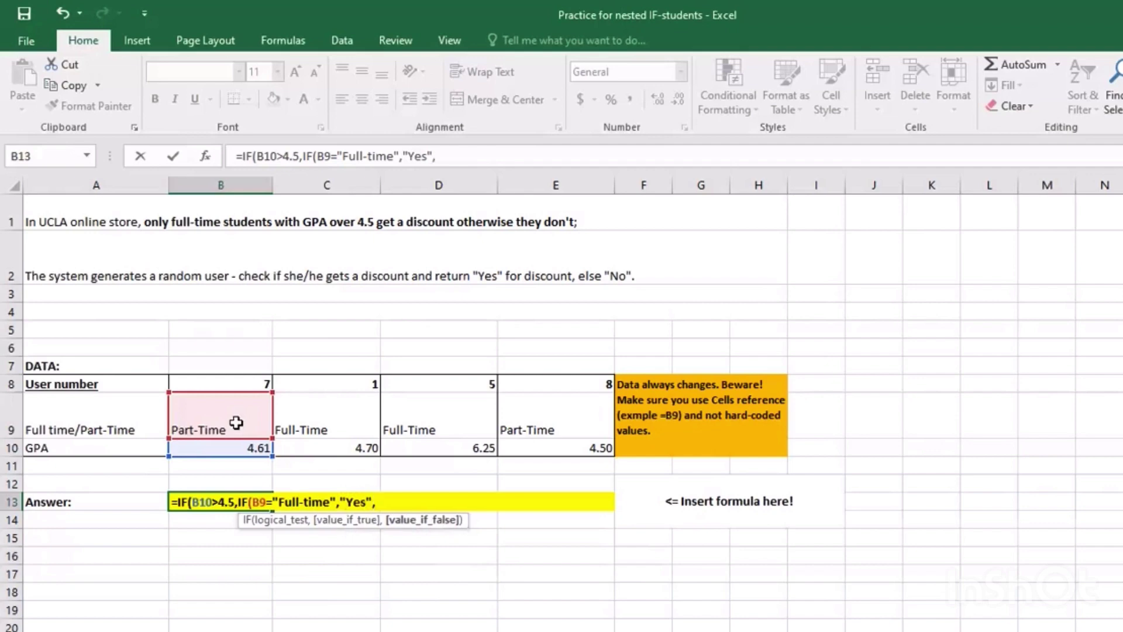
type("\"No\"),")
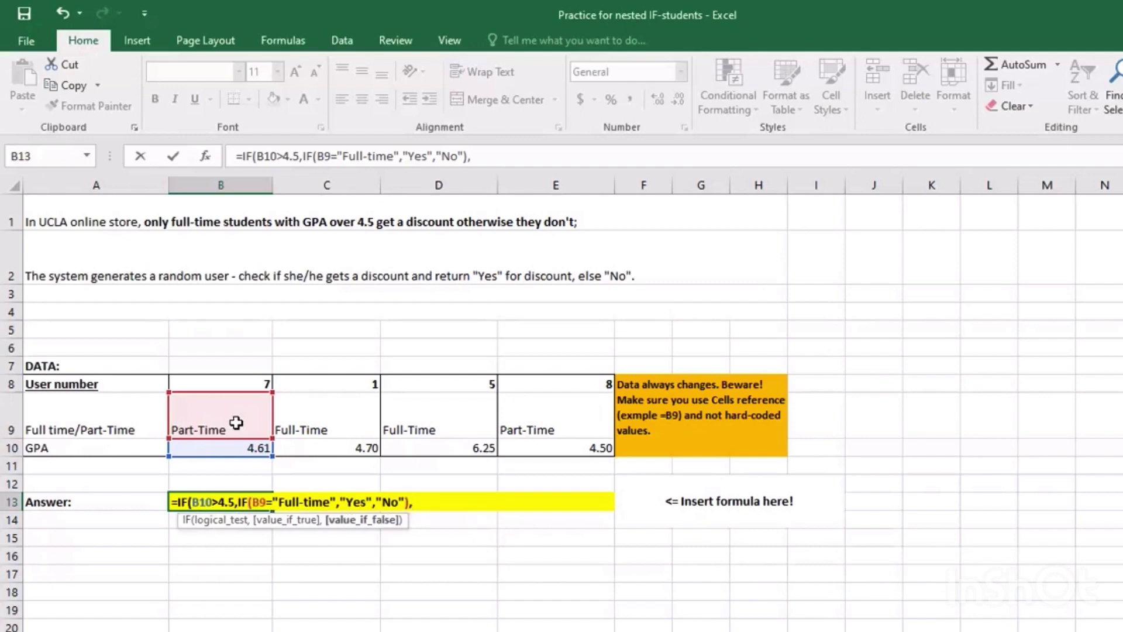
type("\"No\")")
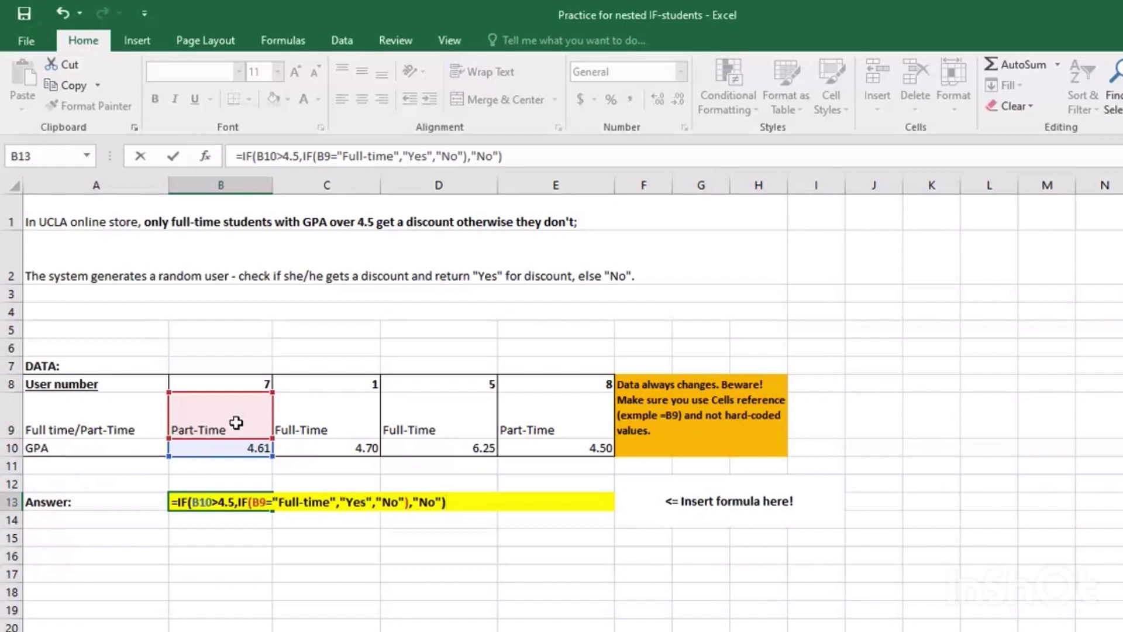
key("Return")
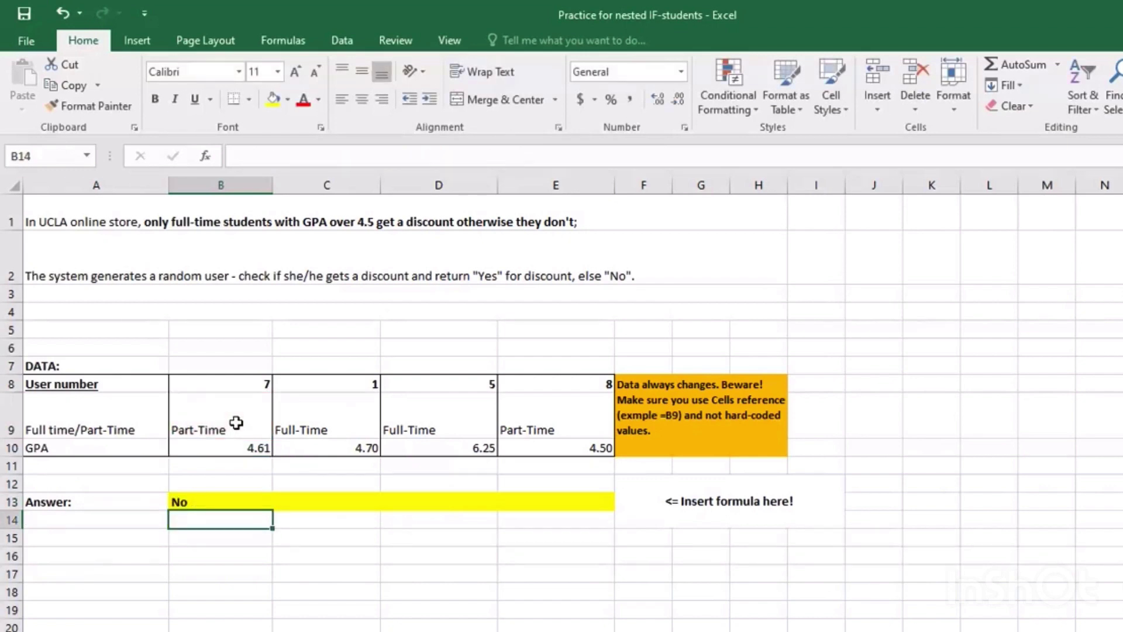
In C13, begin the formula =IF(C9="Full-time", and start a nested IF.
left_click(246, 501)
left_click(326, 505)
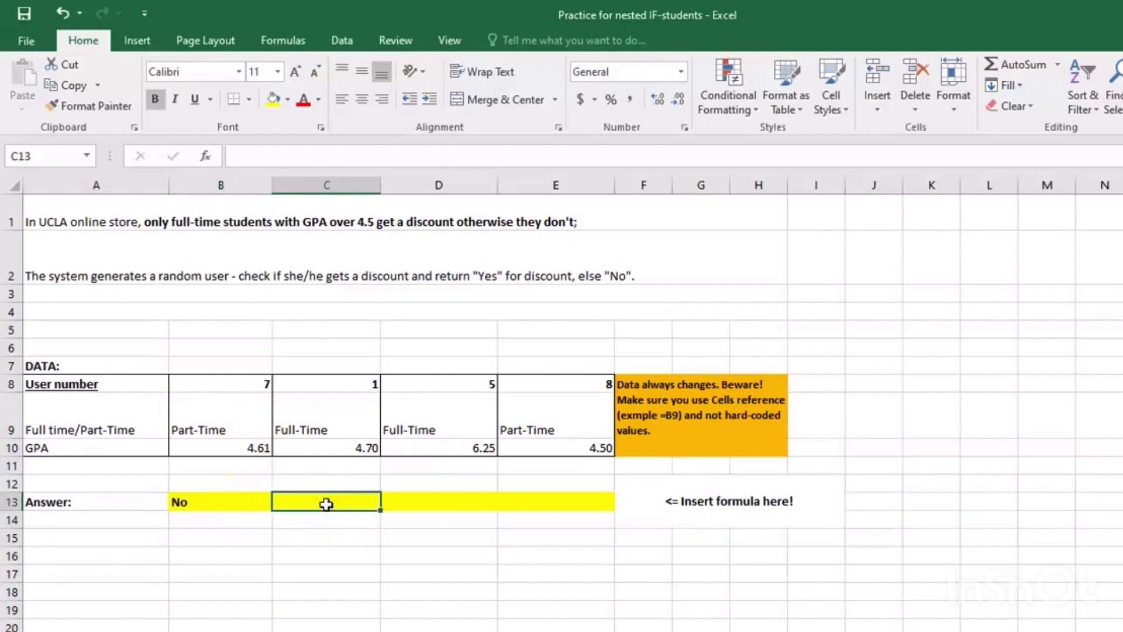
type("=")
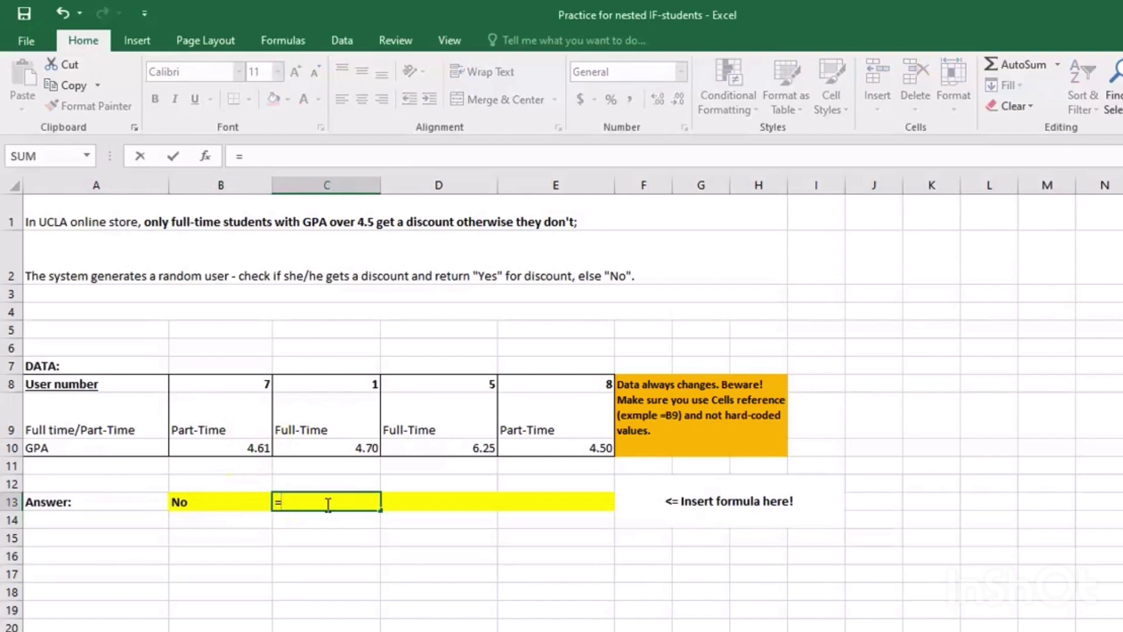
type("I")
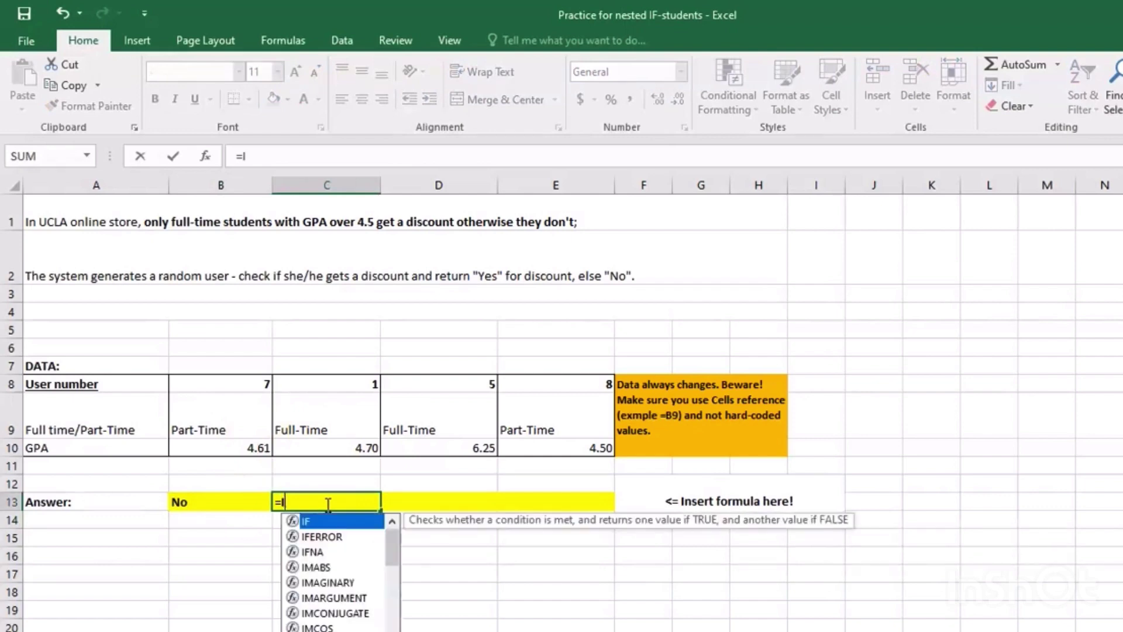
type("f")
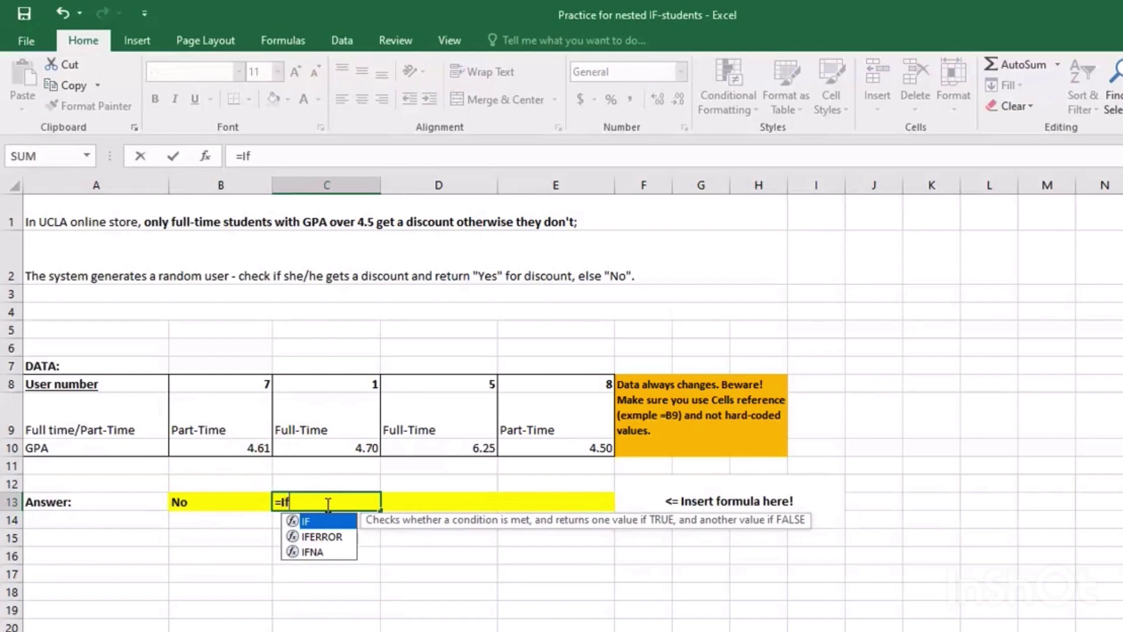
left_click(343, 522)
double_click(342, 521)
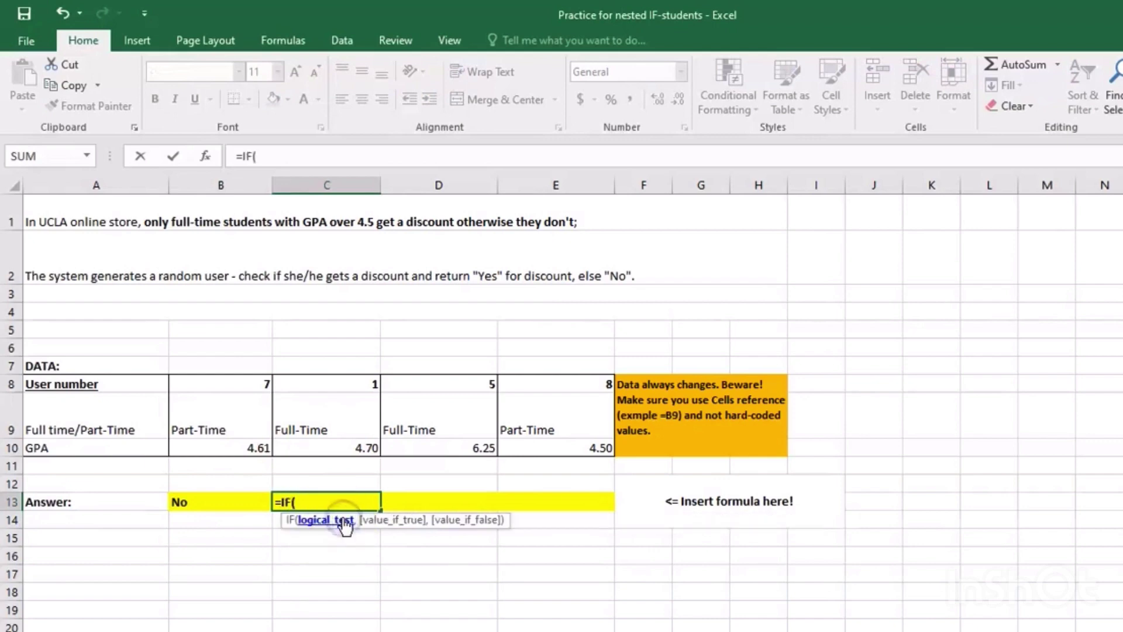
left_click(321, 432)
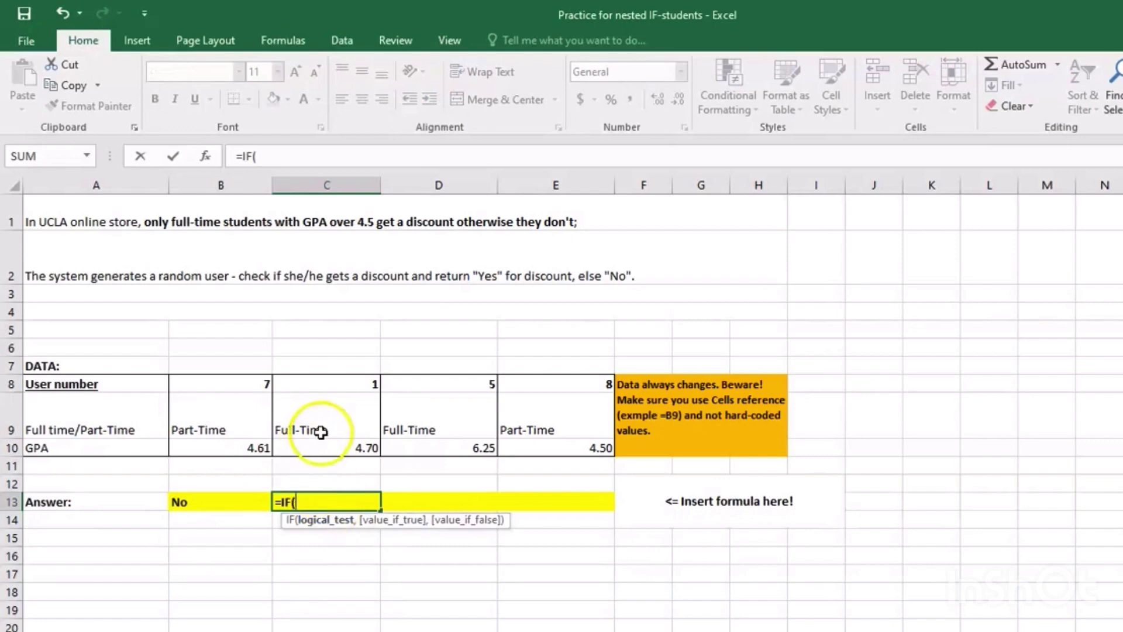
left_click(321, 432)
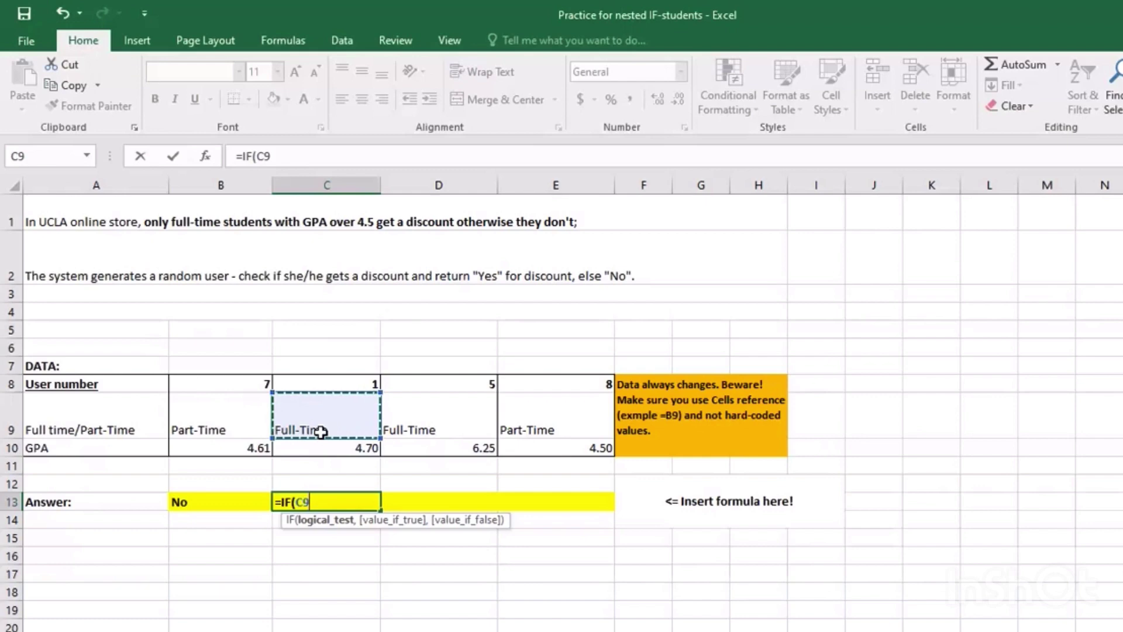
type("=")
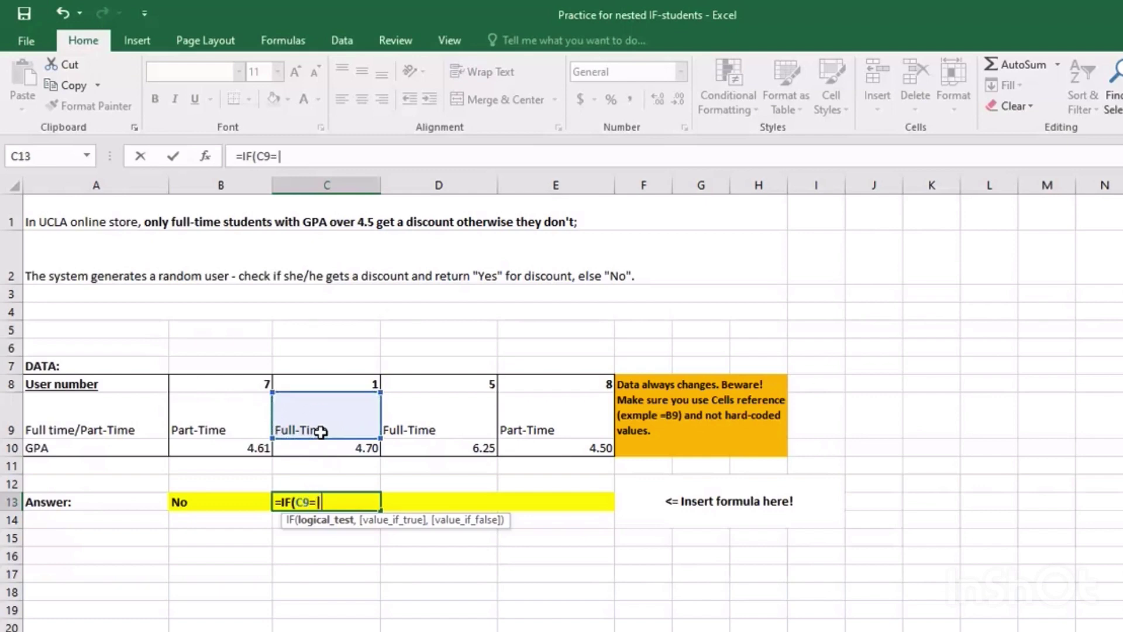
type("\"Full-time")
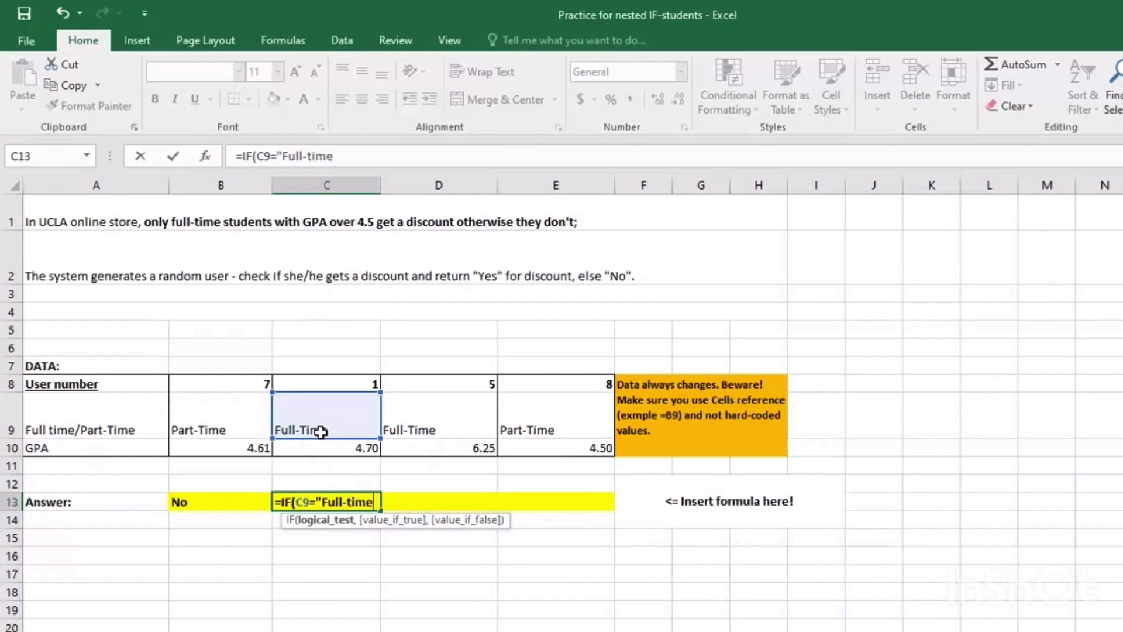
type("\",")
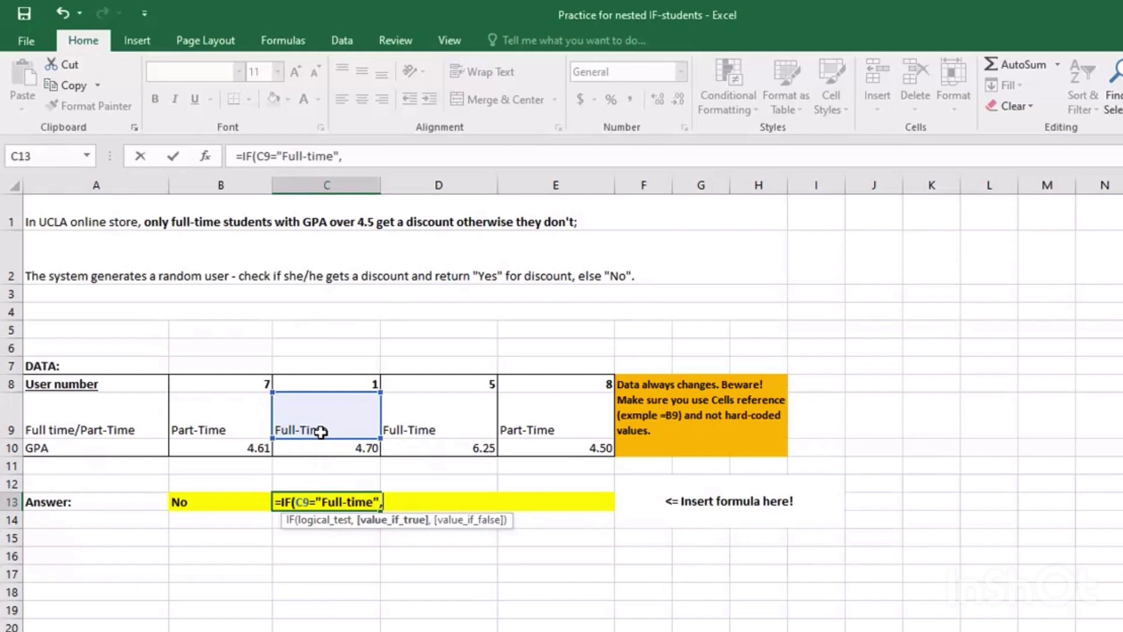
type("I")
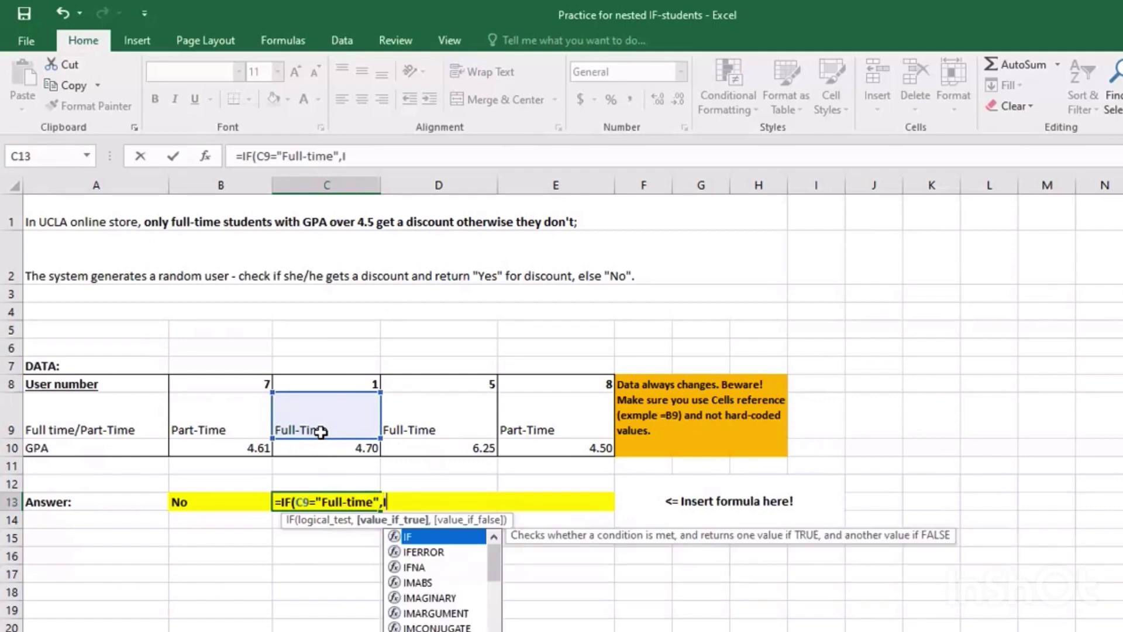
type("f")
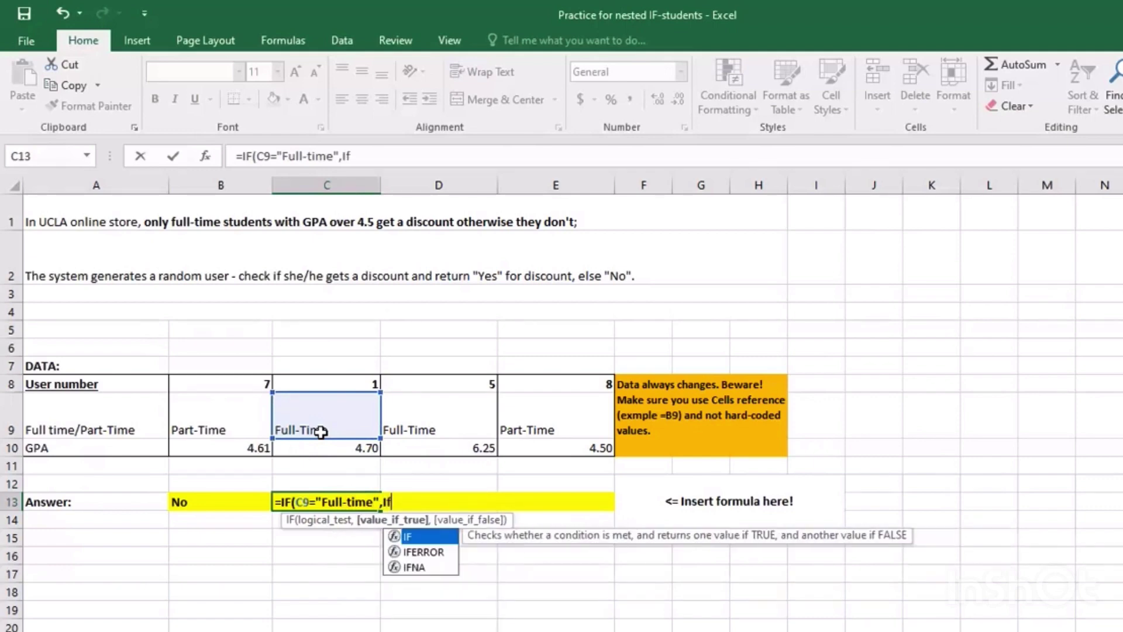
Add the nested GPA test IF(C10>4.5,"Yes","No"), to C13's formula.
double_click(435, 538)
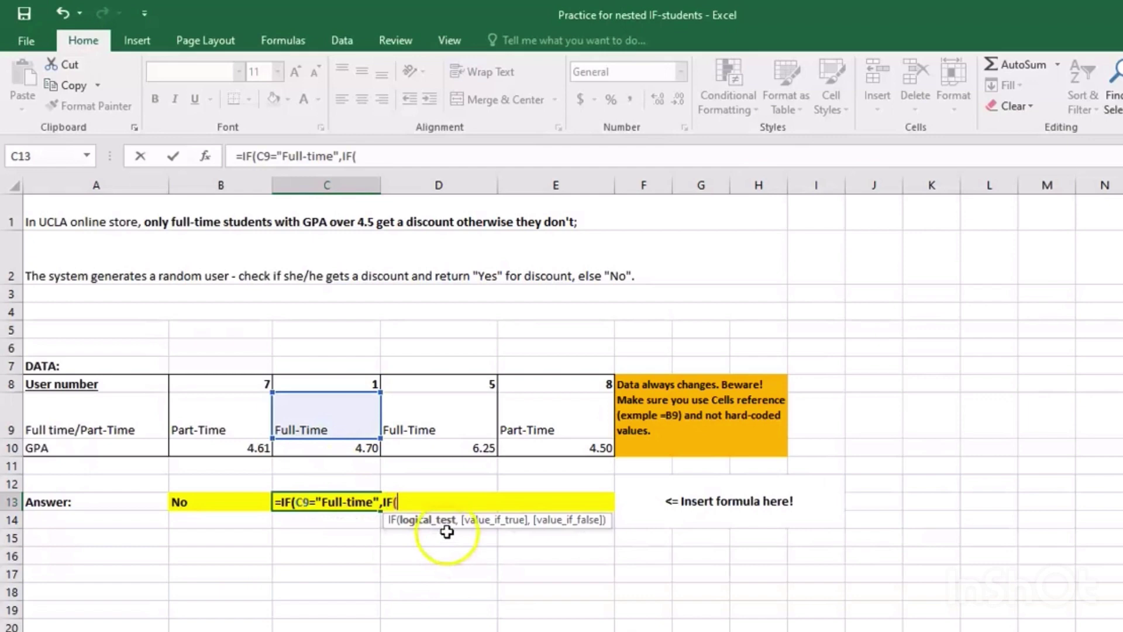
left_click(346, 451)
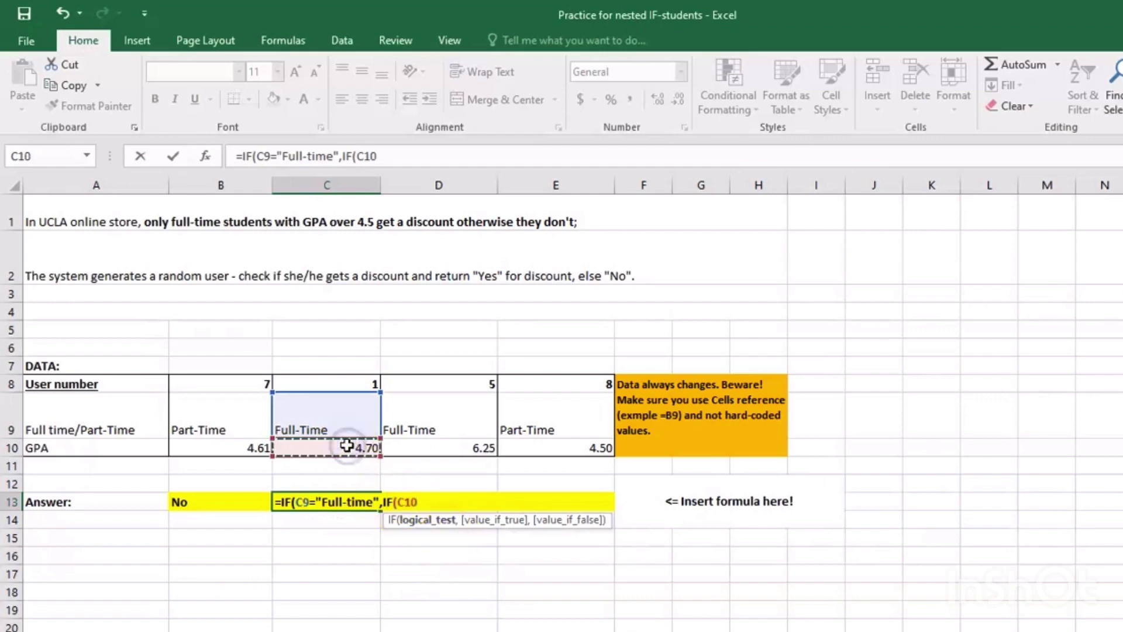
type(">")
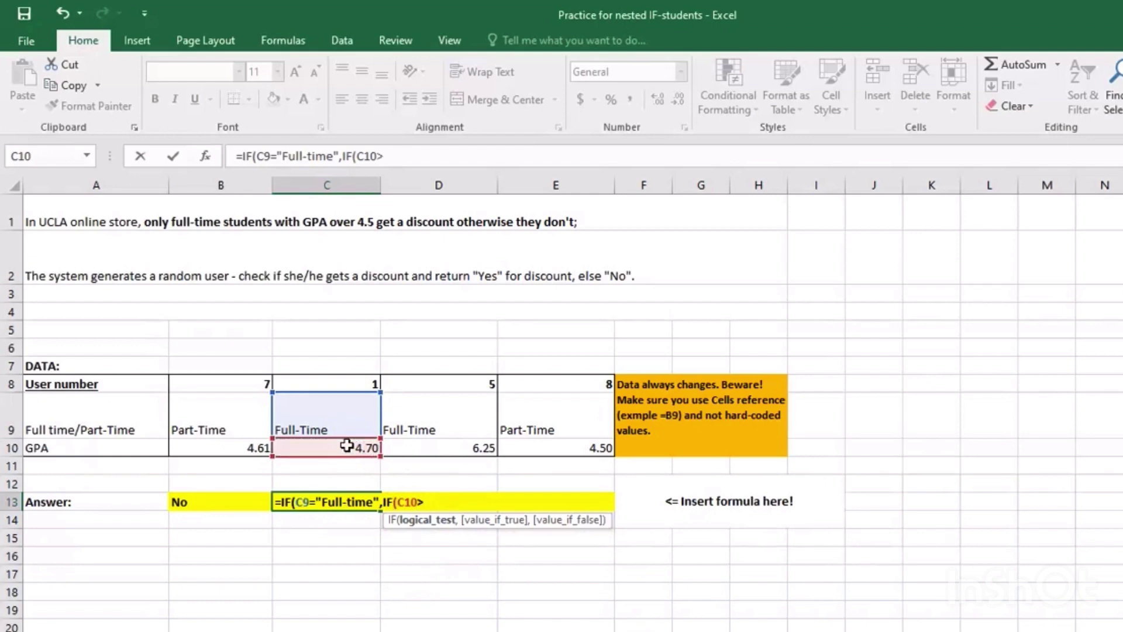
type("4.5")
type(",")
type("\"Ye")
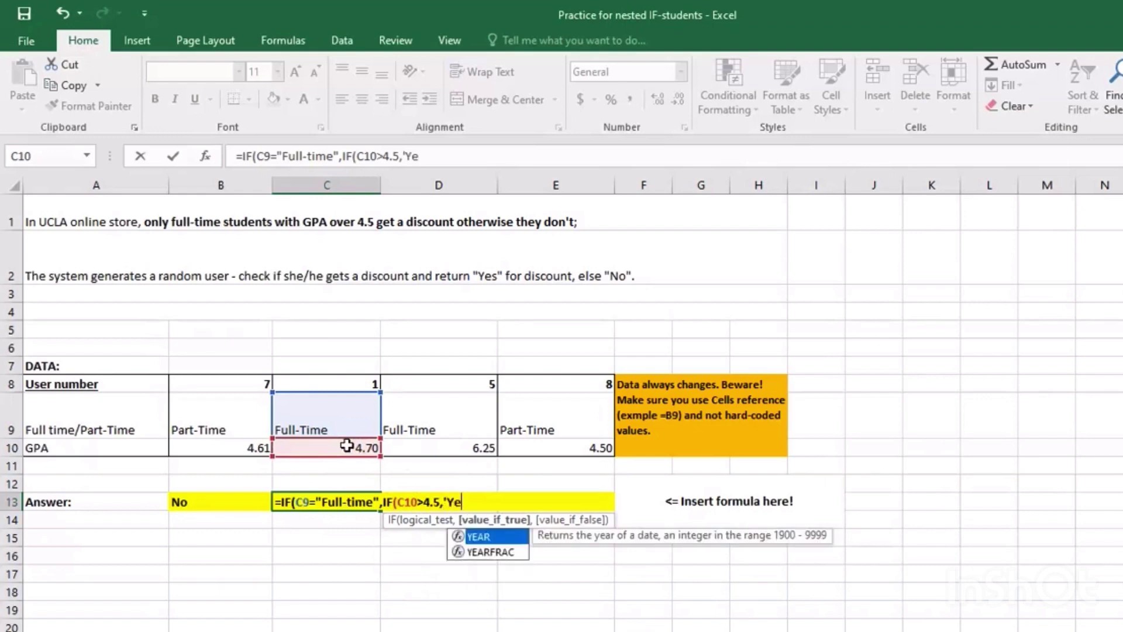
key("BackSpace")
key("BackSpace")
key("BackSpace")
type("\"Yes\"")
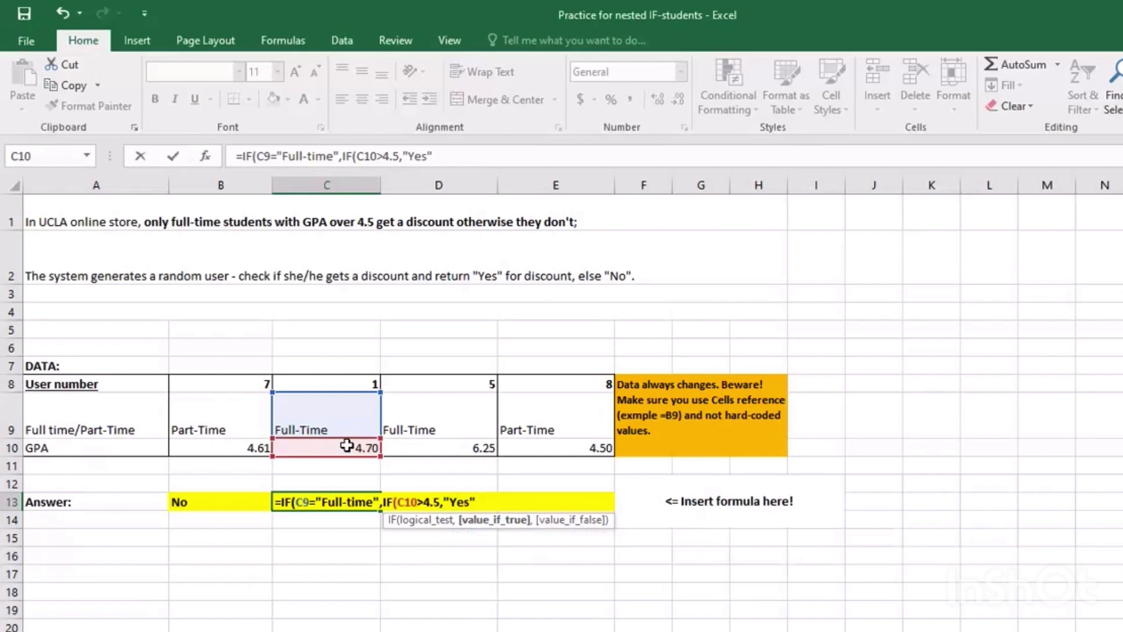
type(",\"")
type("N")
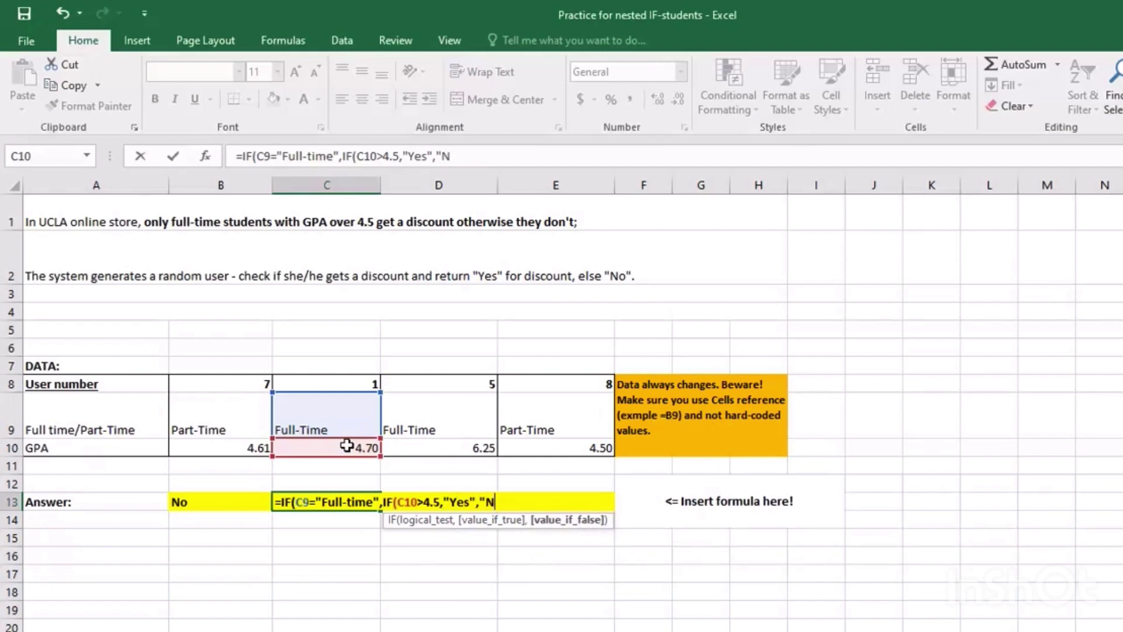
type("o\")")
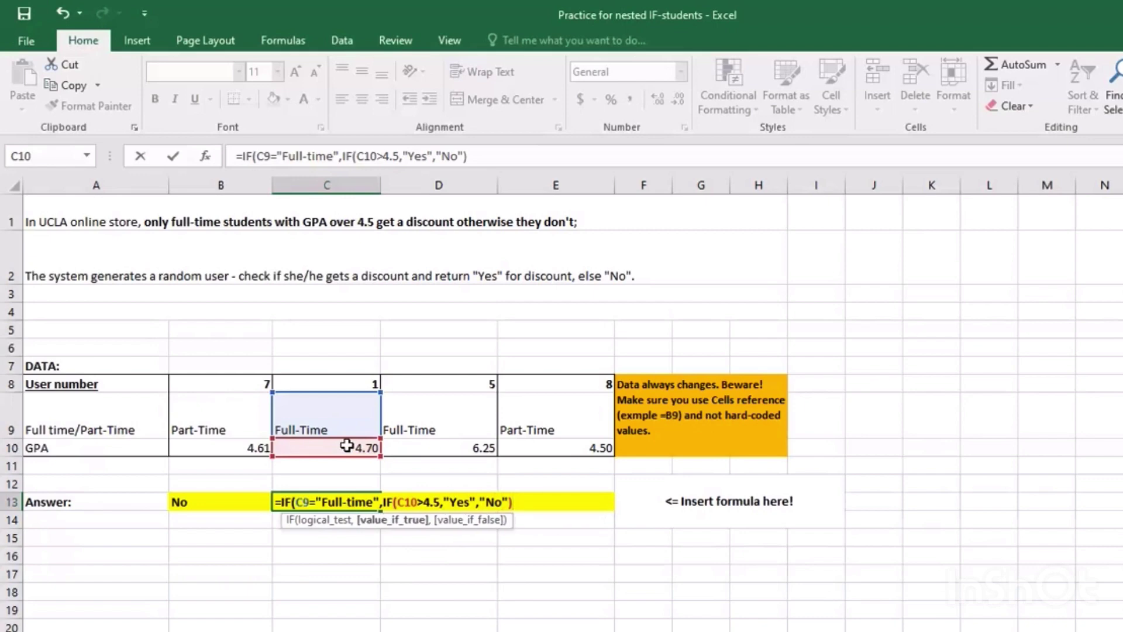
type(",")
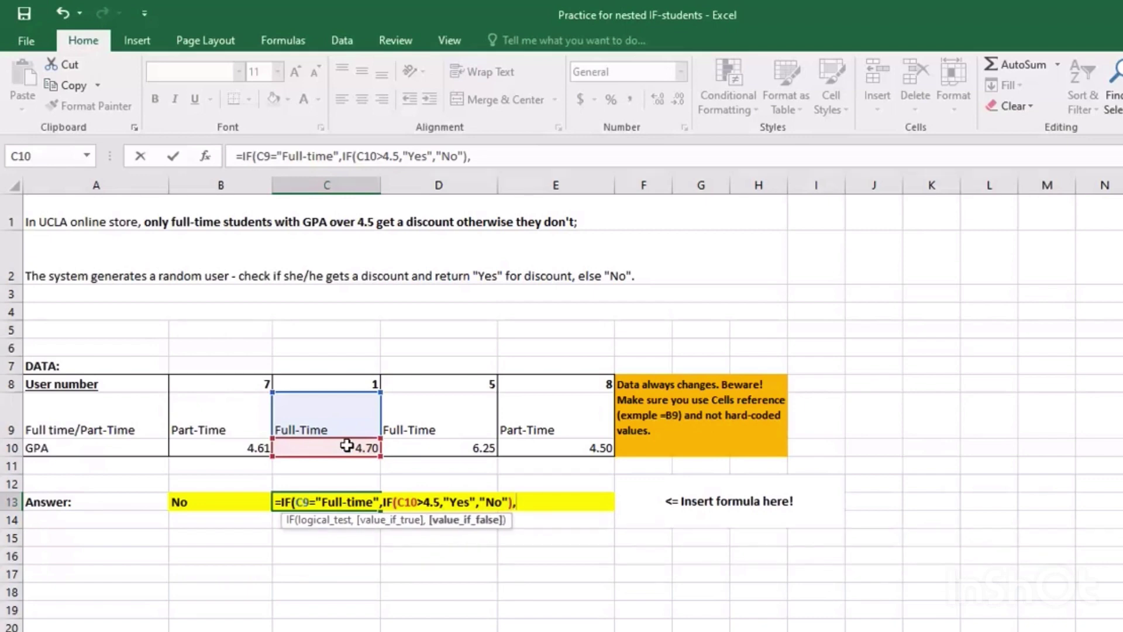